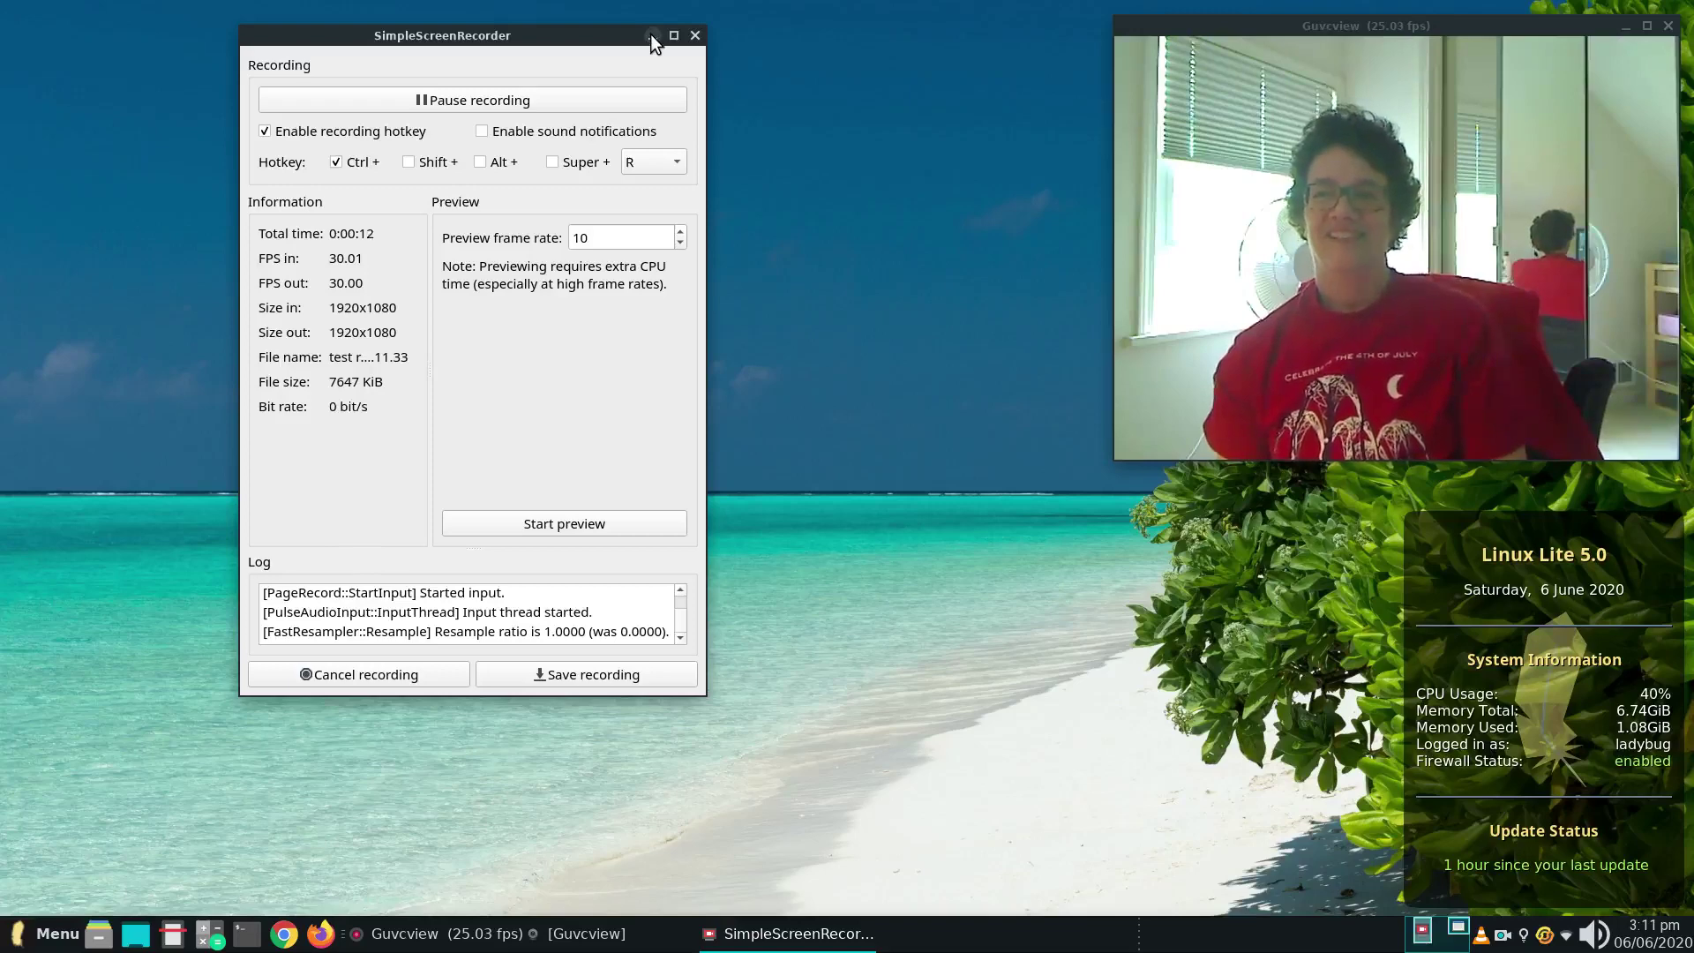
Hide the SimpleScreenRecorder window, then minimize and restore the Guvcview preview and controls windows.
click(652, 35)
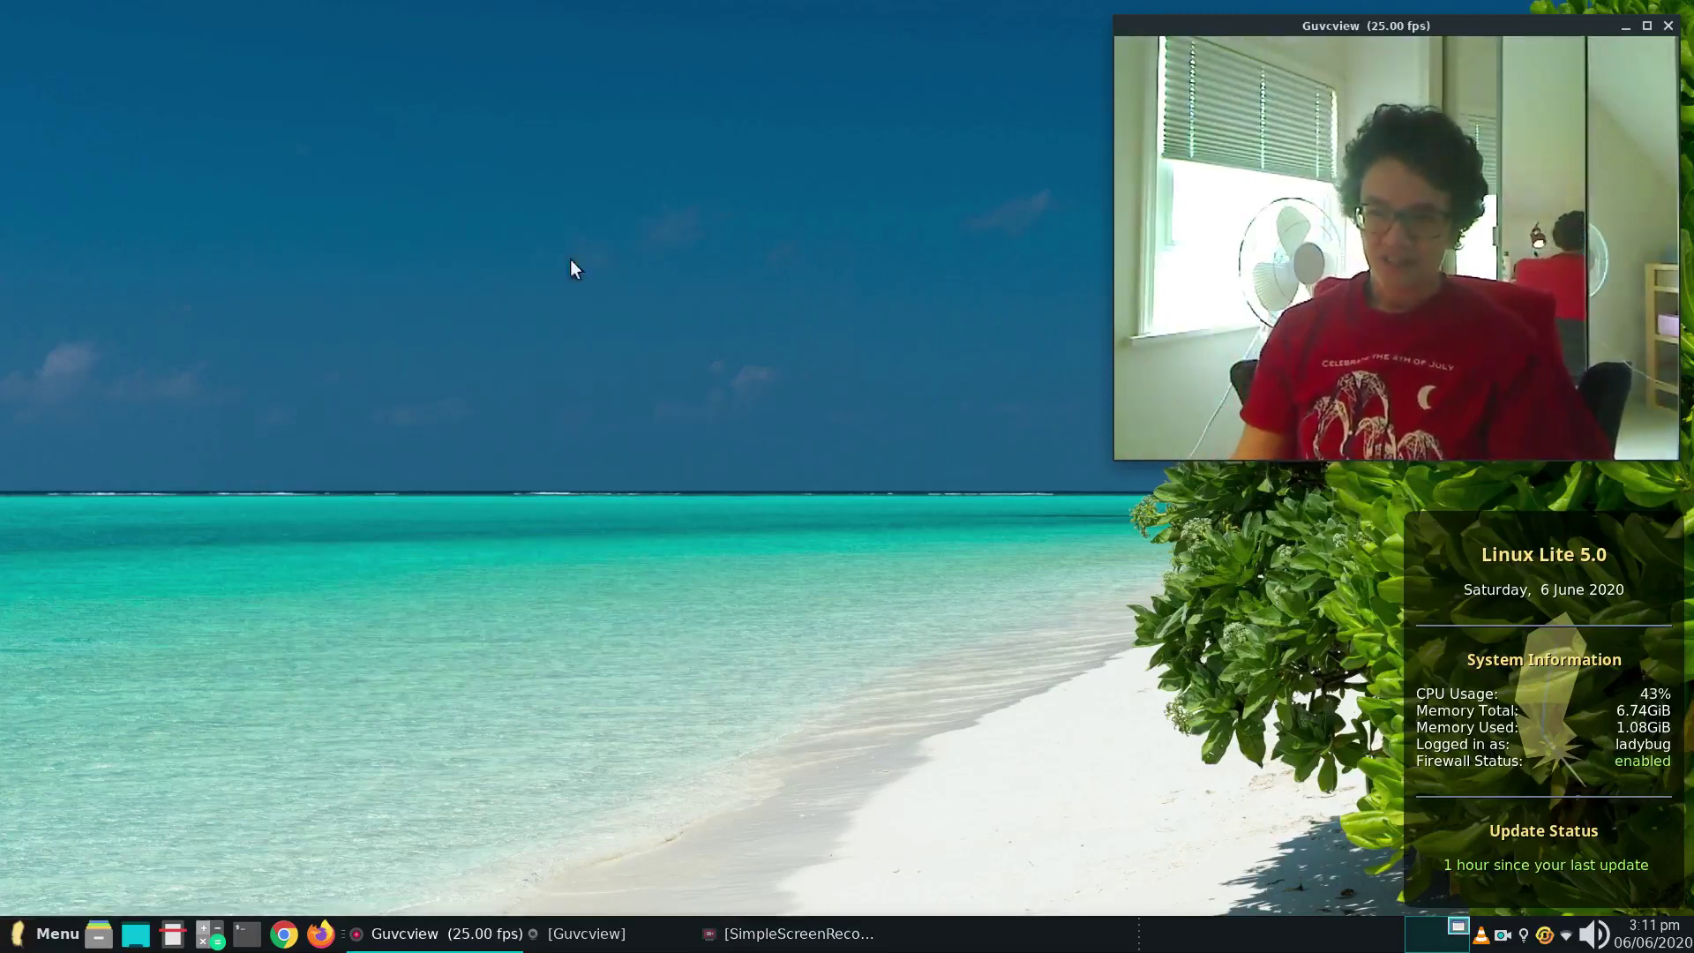
click(425, 939)
click(425, 946)
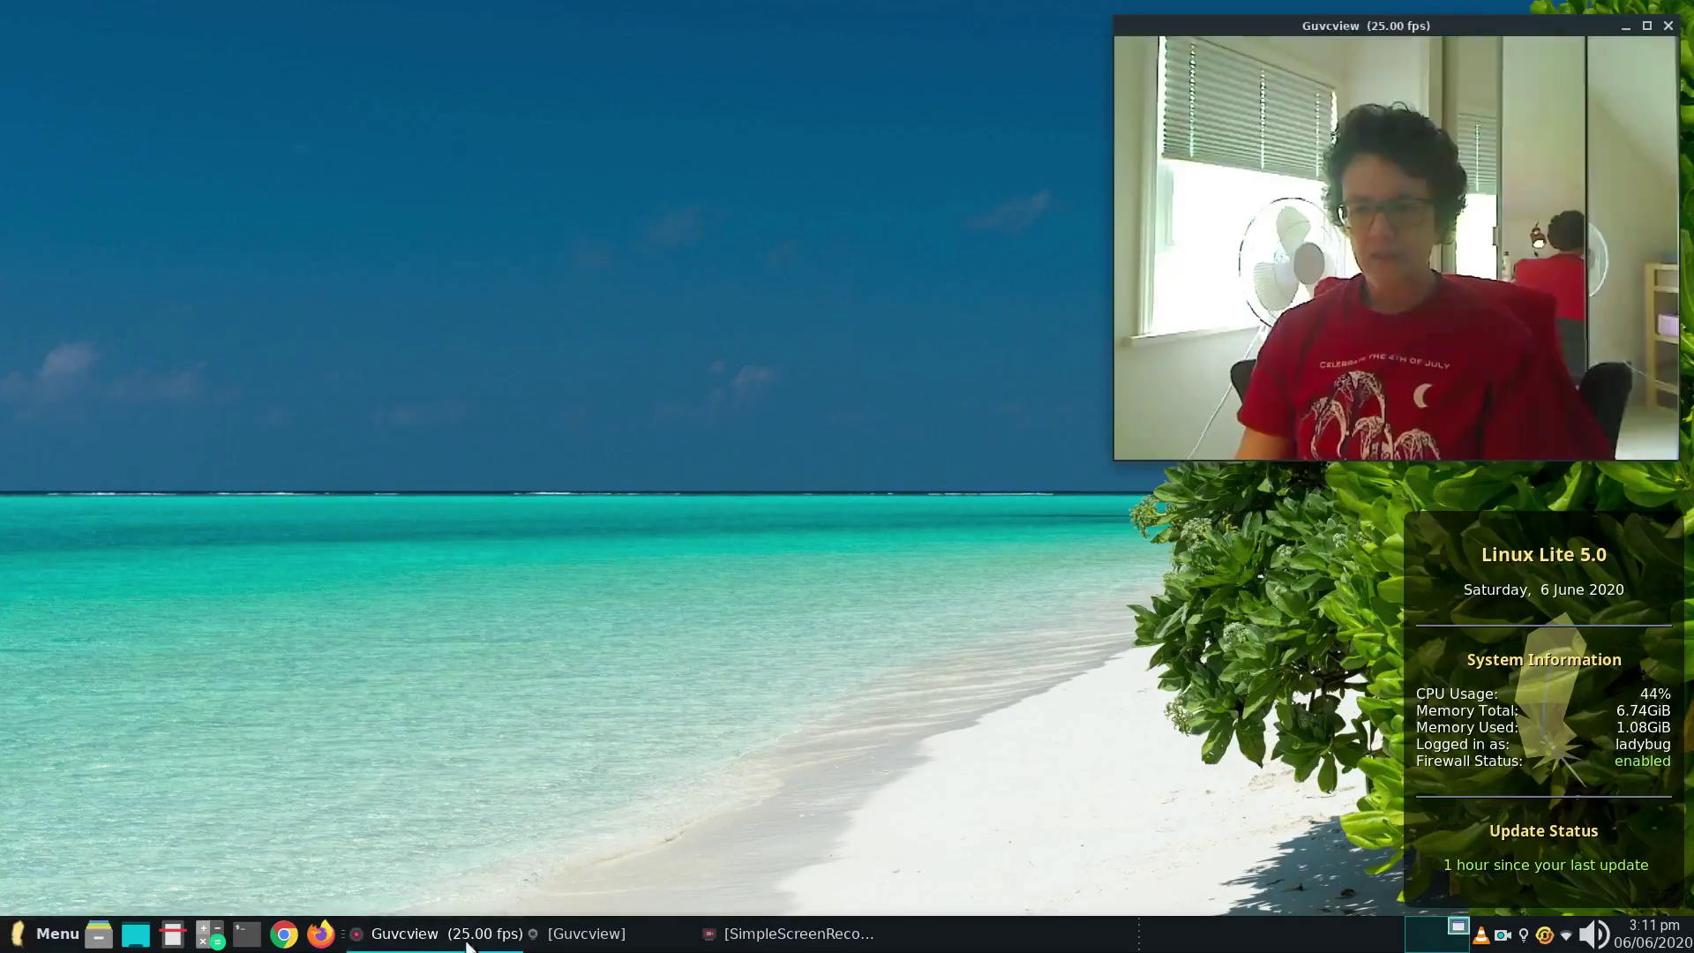
click(572, 942)
click(569, 941)
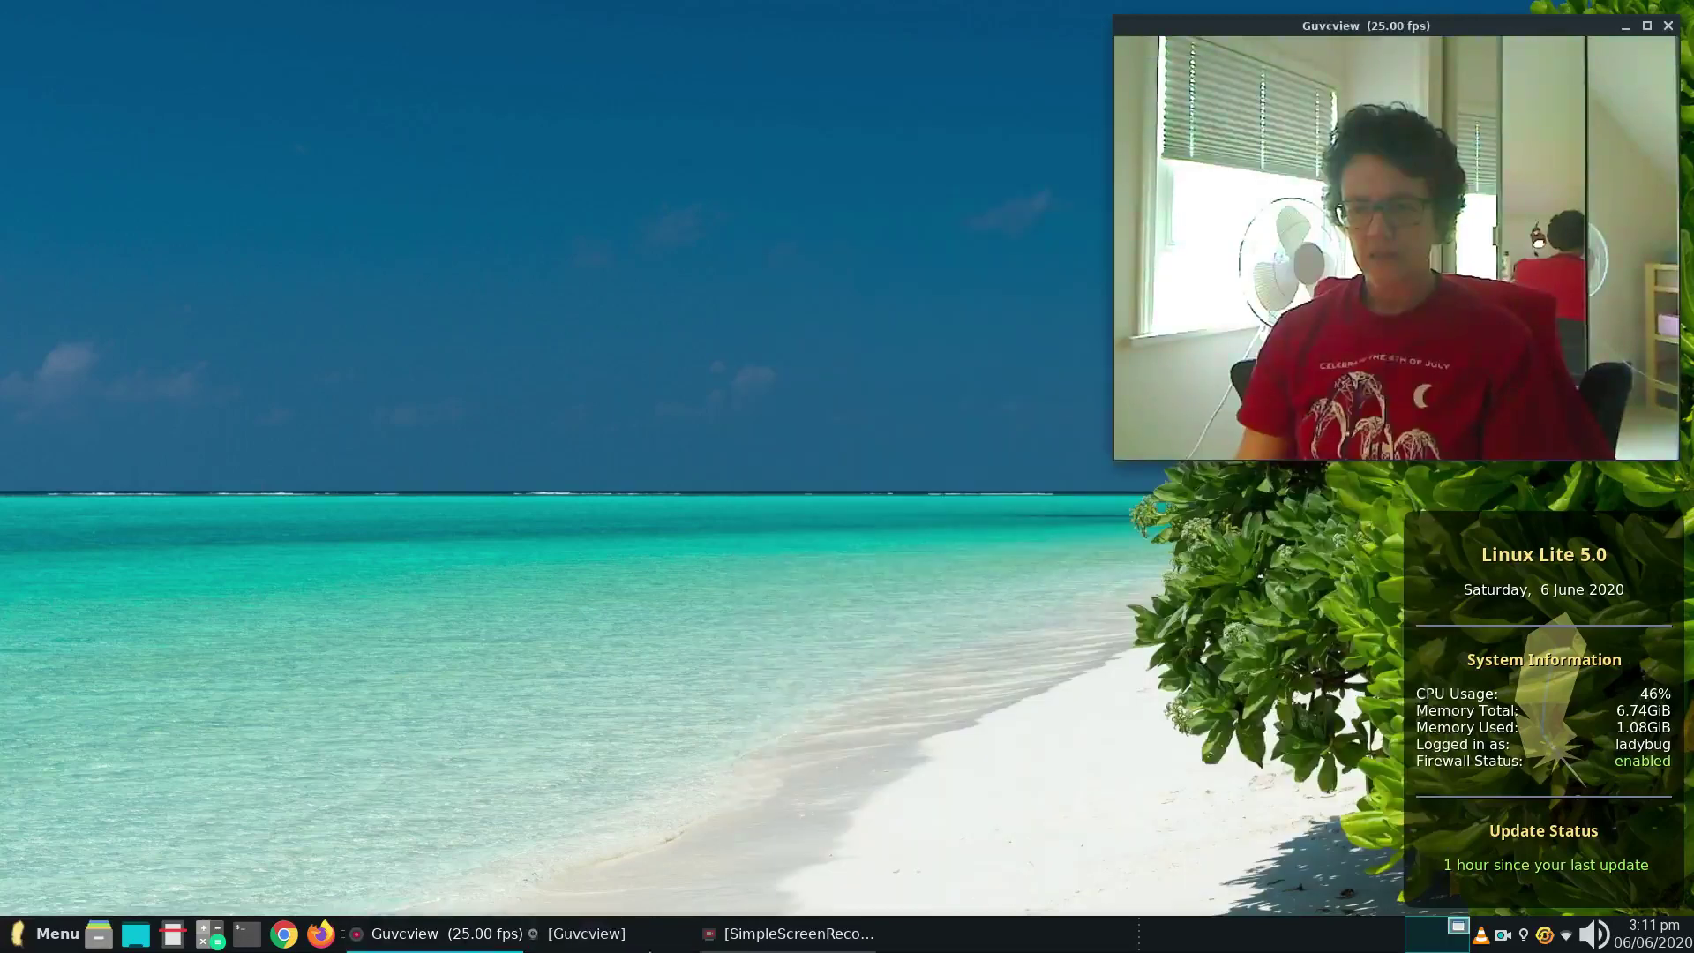
click(332, 634)
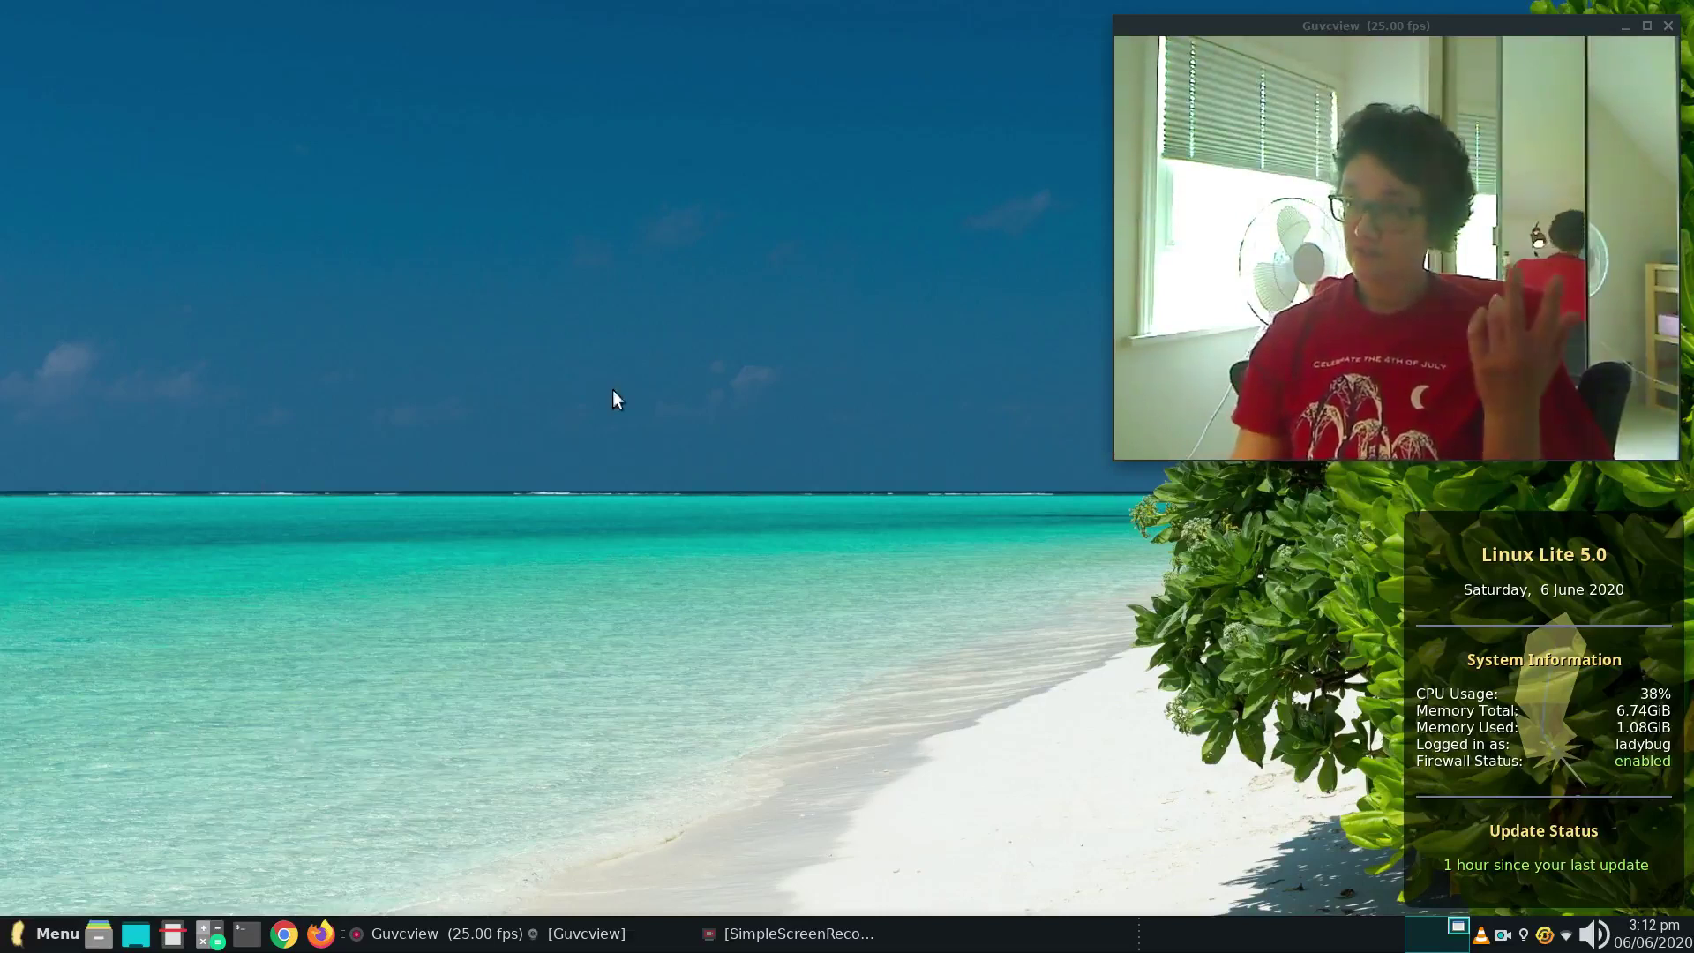
drag(1417, 25, 1383, 33)
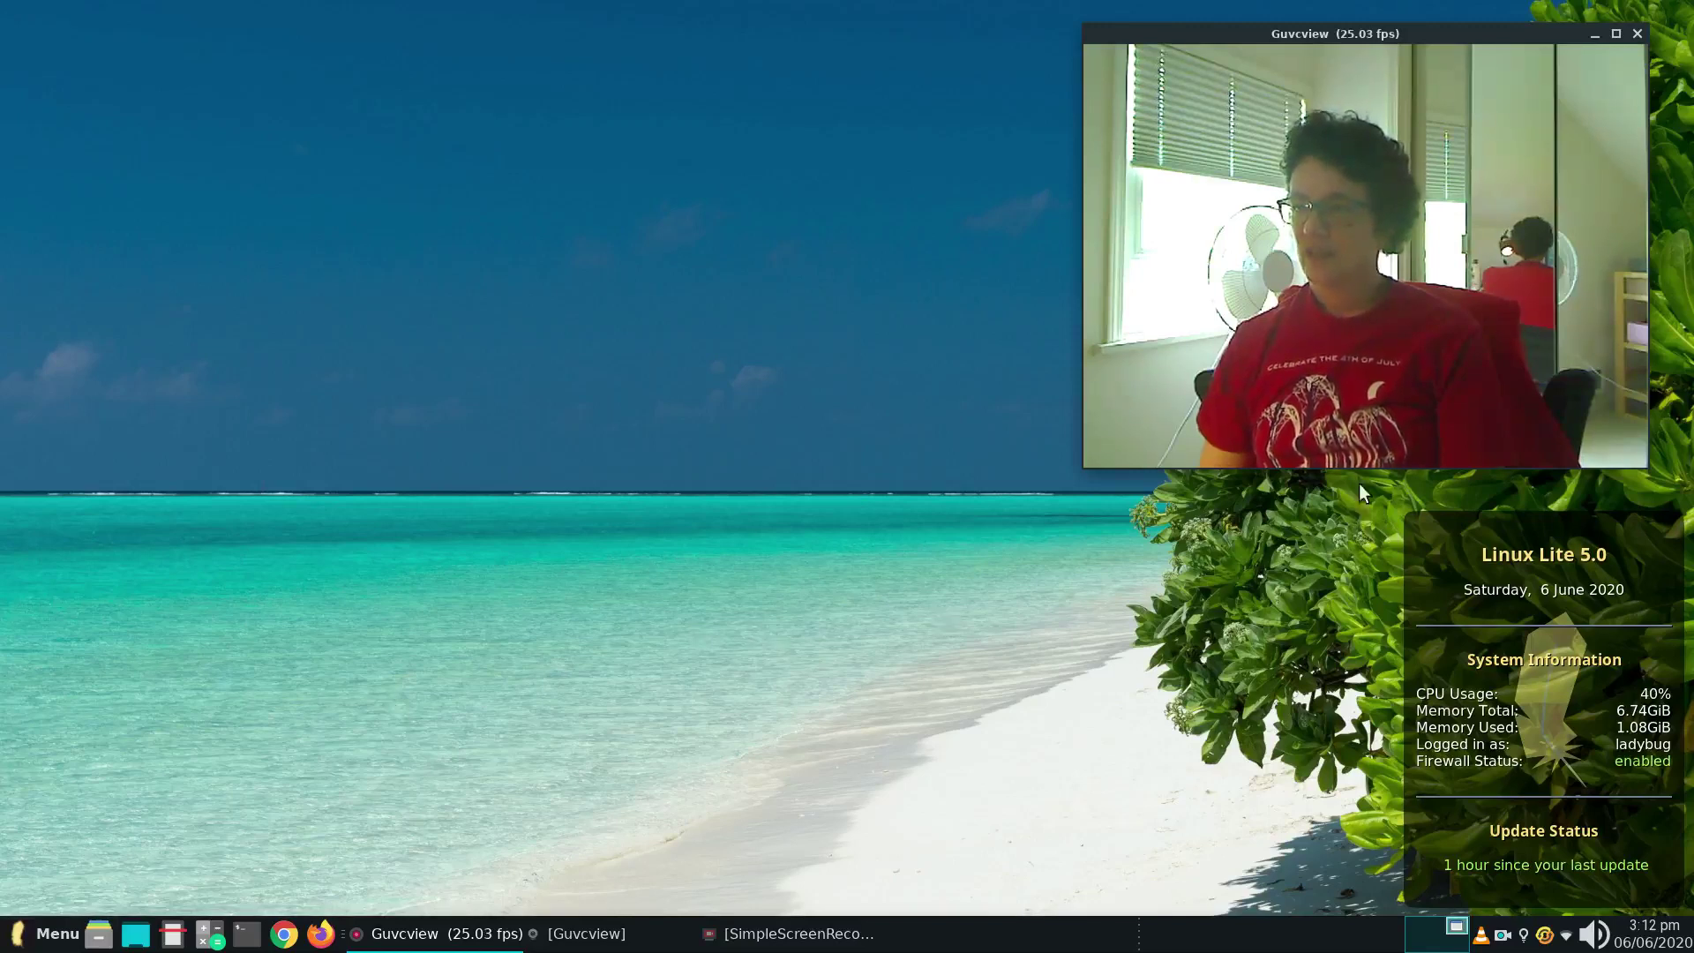
drag(1438, 32, 1456, 36)
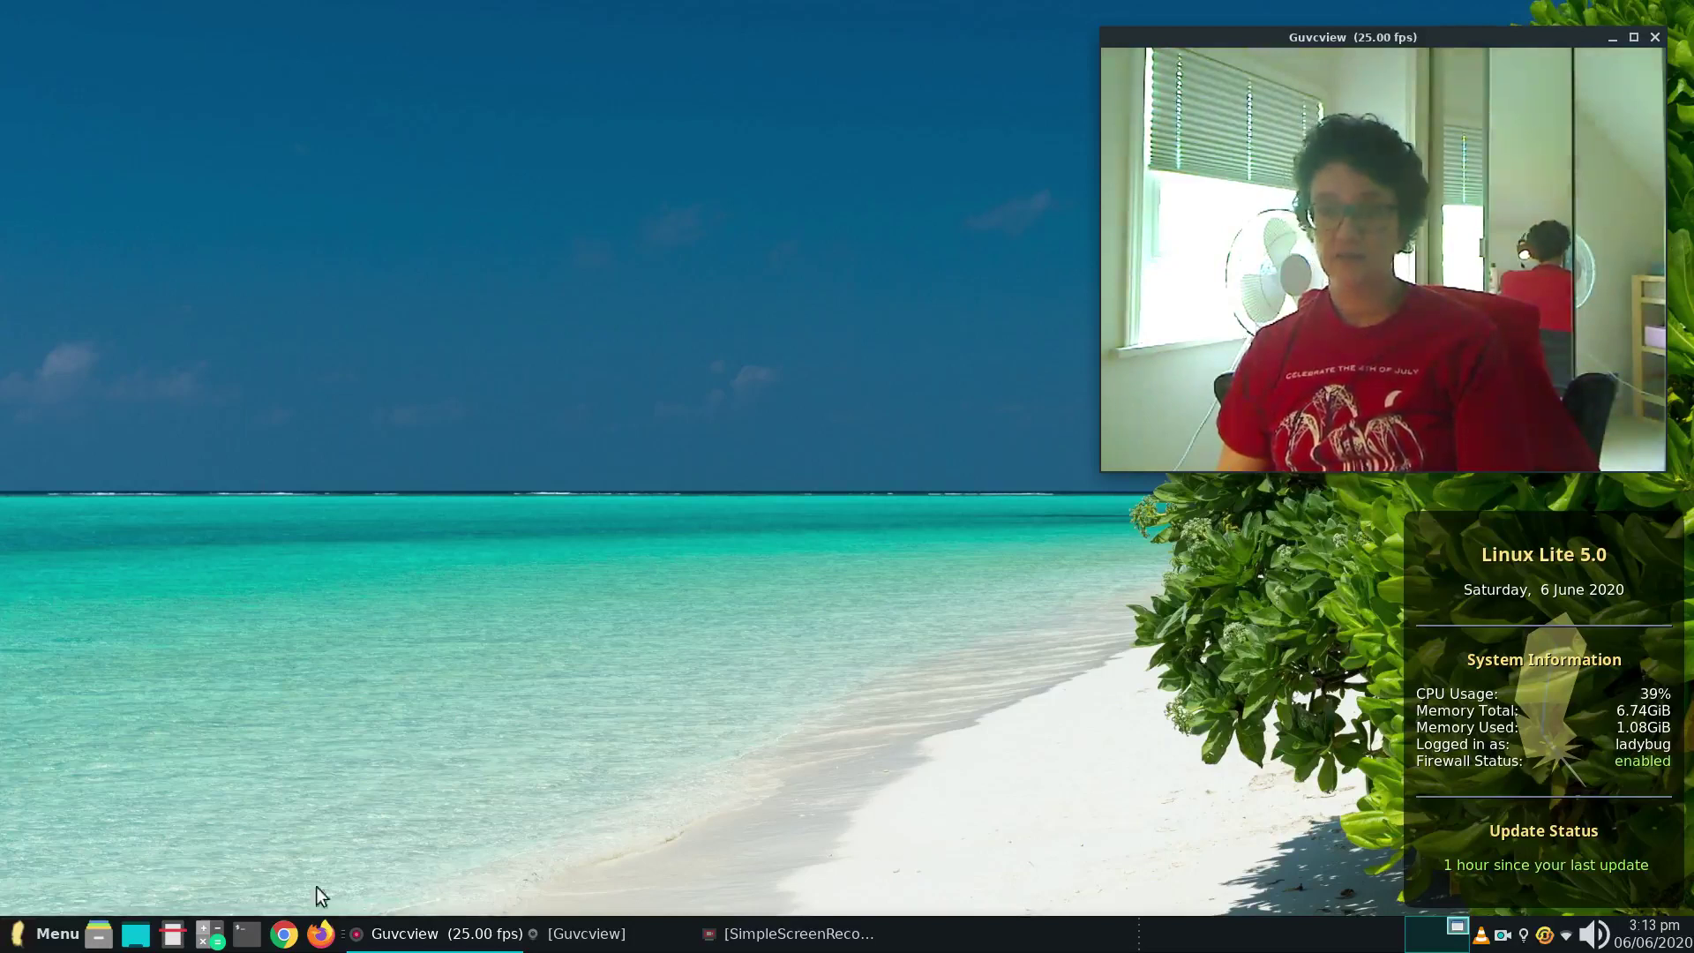
click(248, 936)
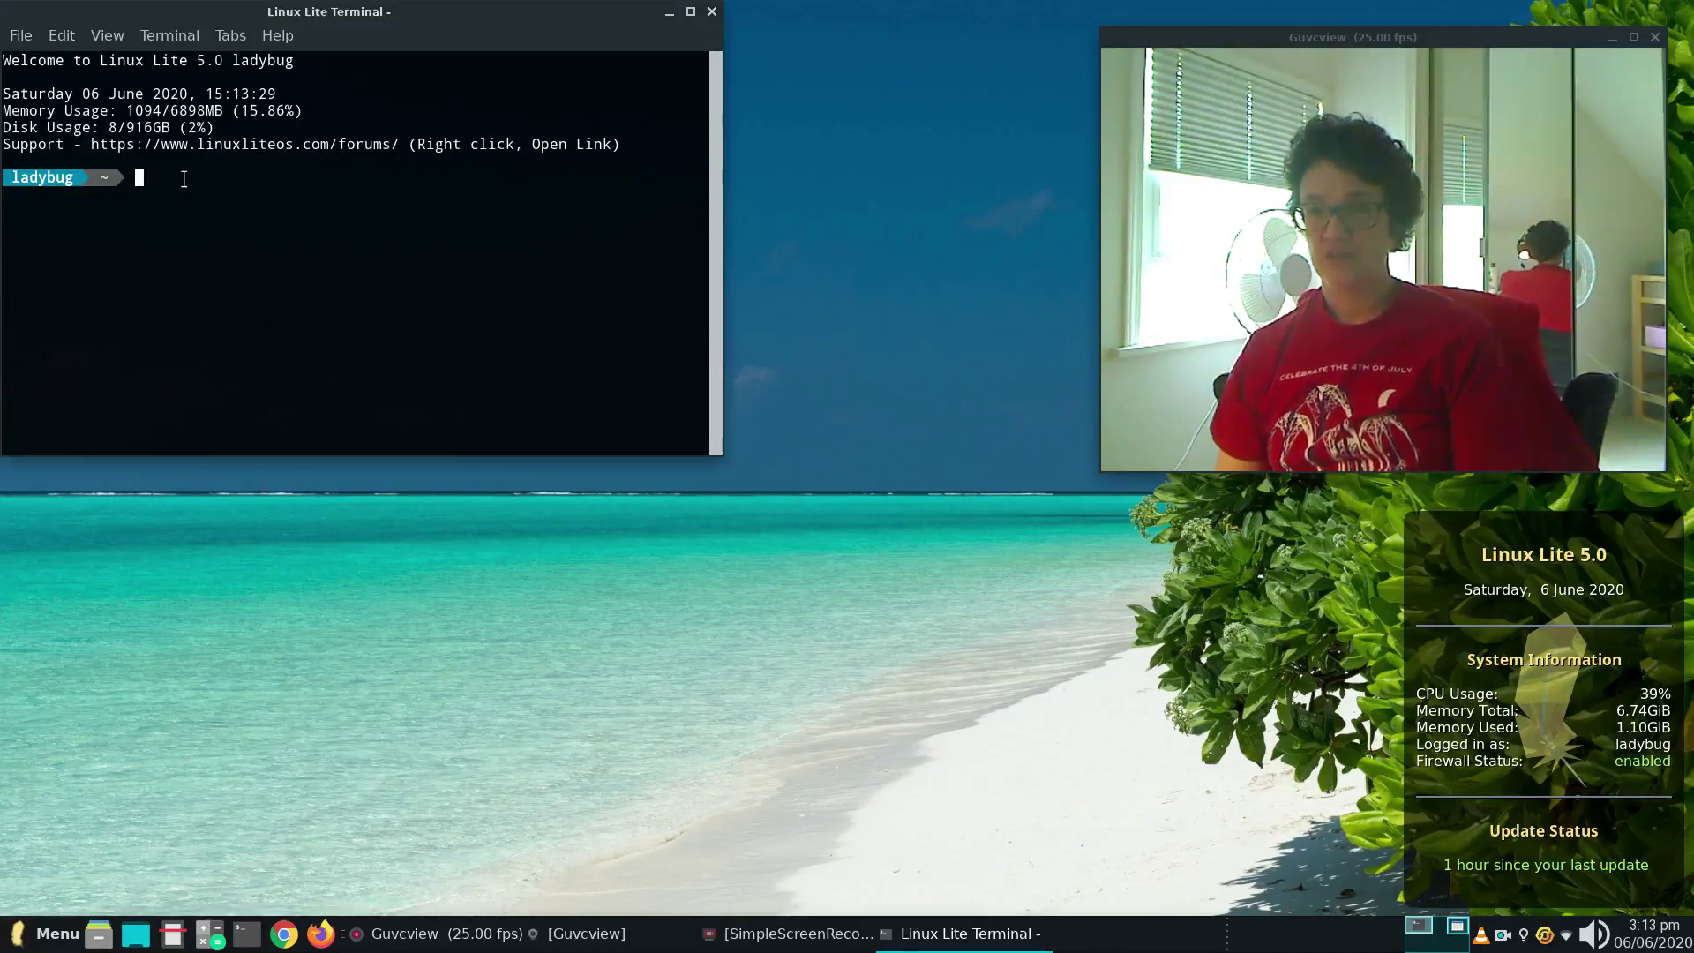
click(712, 12)
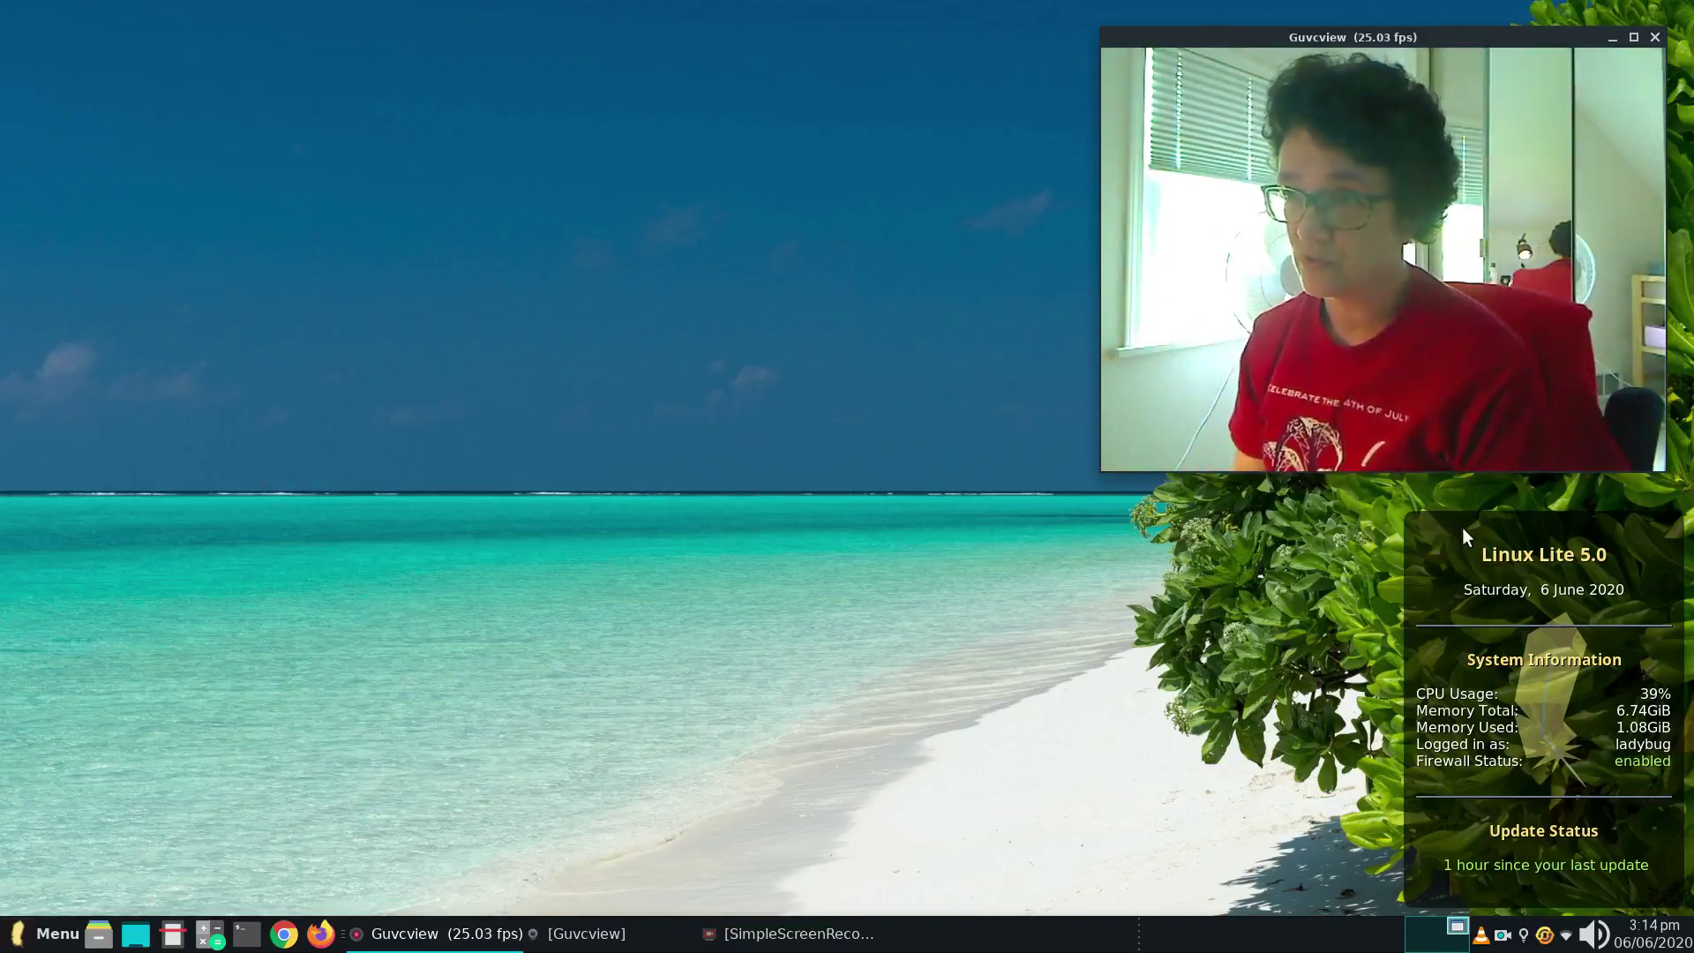
Launch Session and Startup from a Whisker menu search for 'start' and move its window up-left.
click(14, 933)
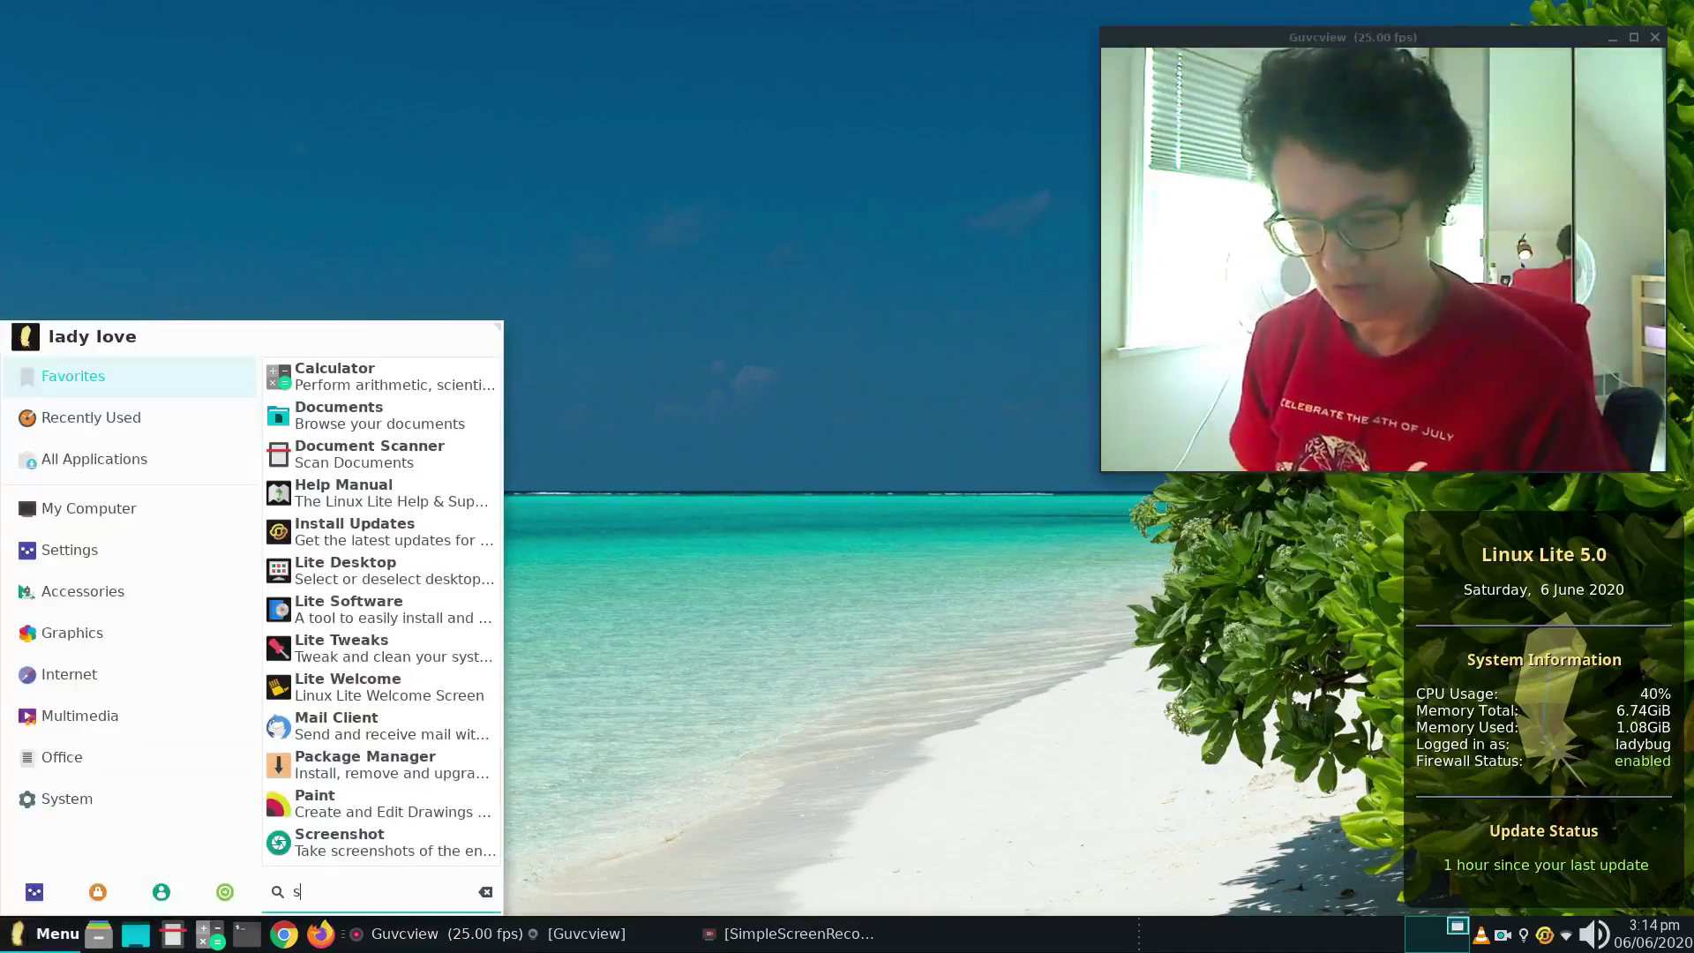
text(start)
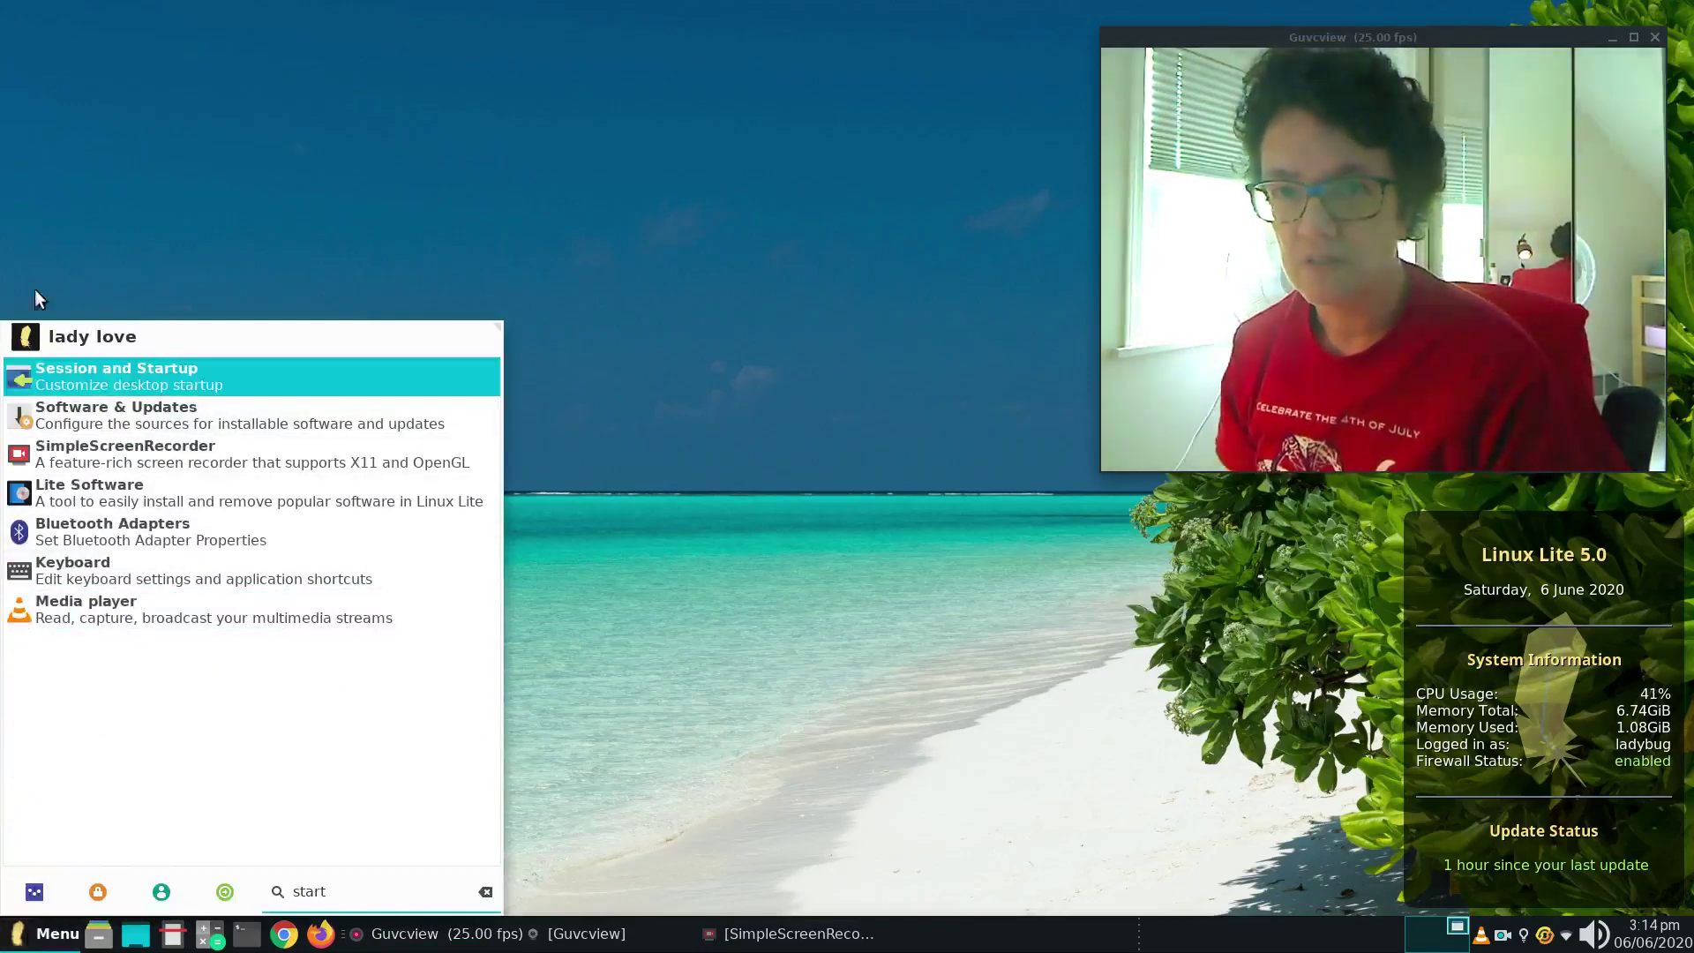
click(78, 376)
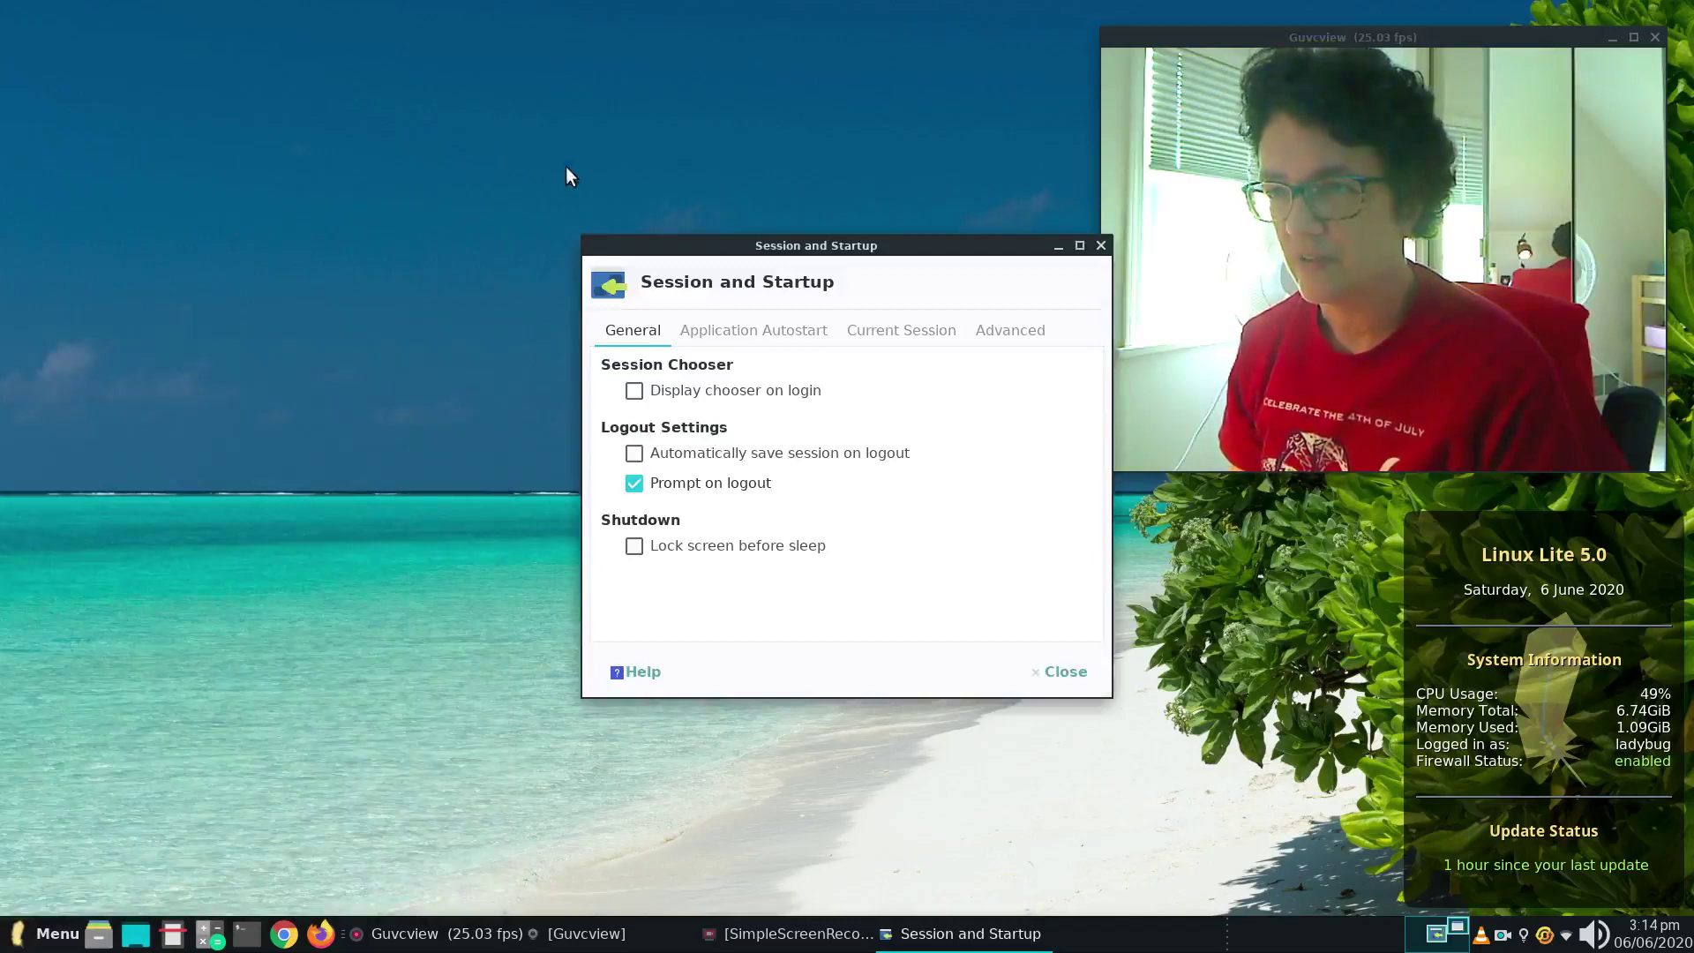
drag(903, 246, 795, 211)
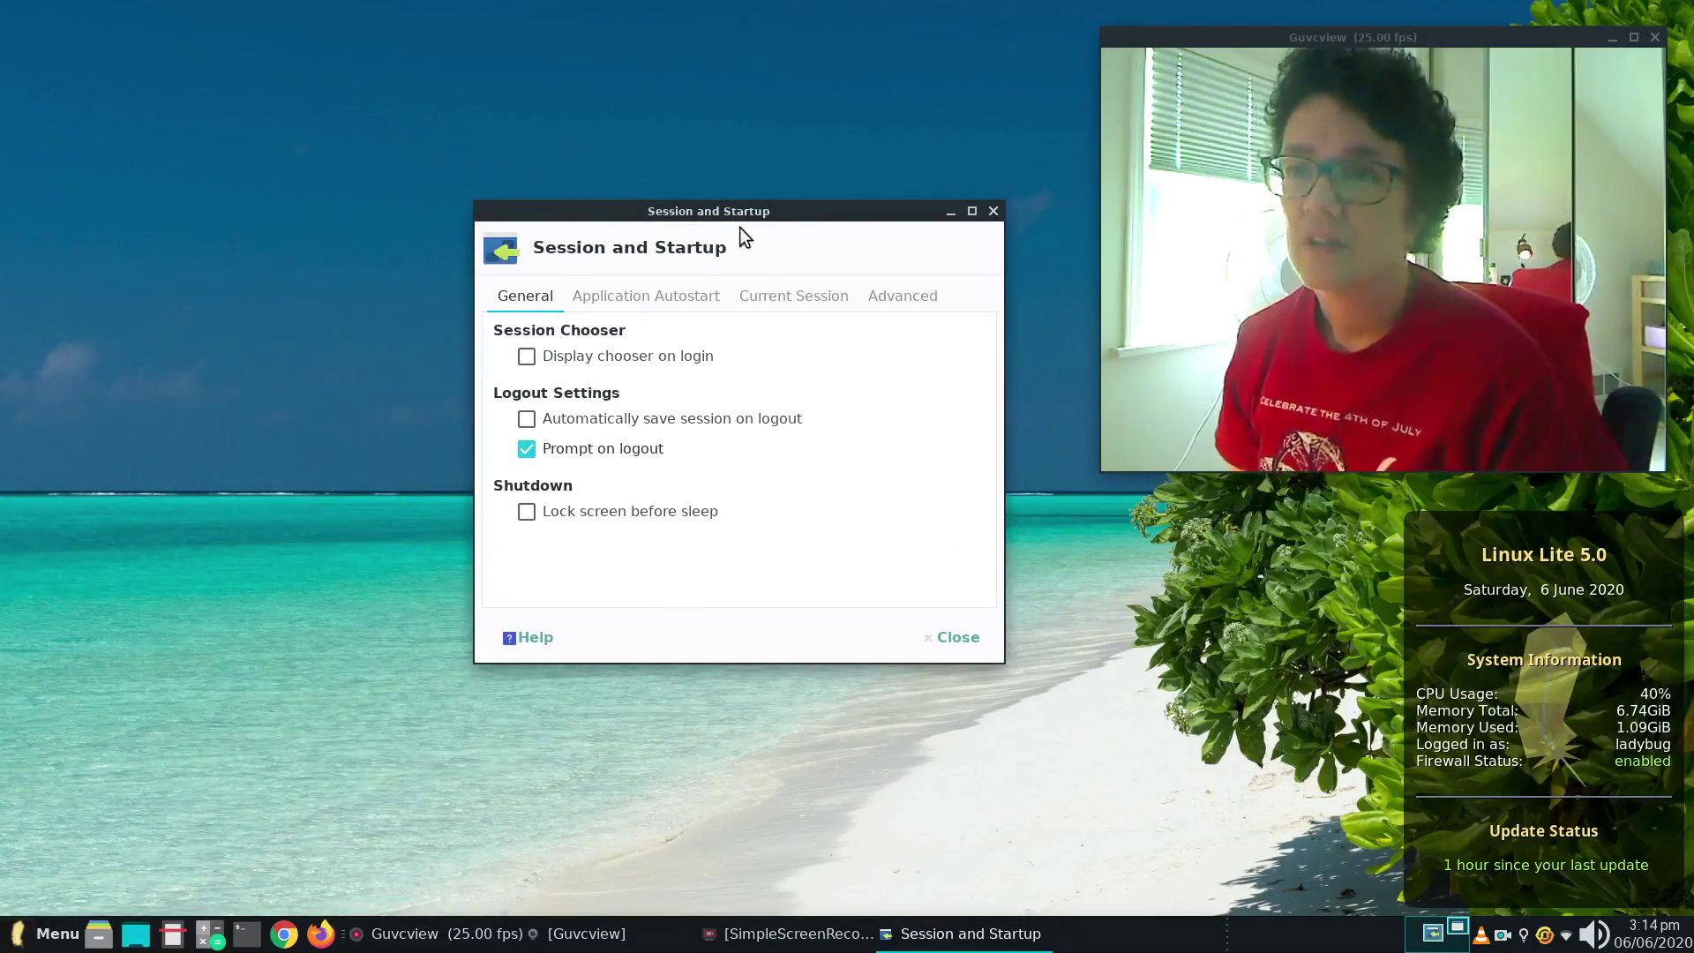
drag(737, 212, 741, 212)
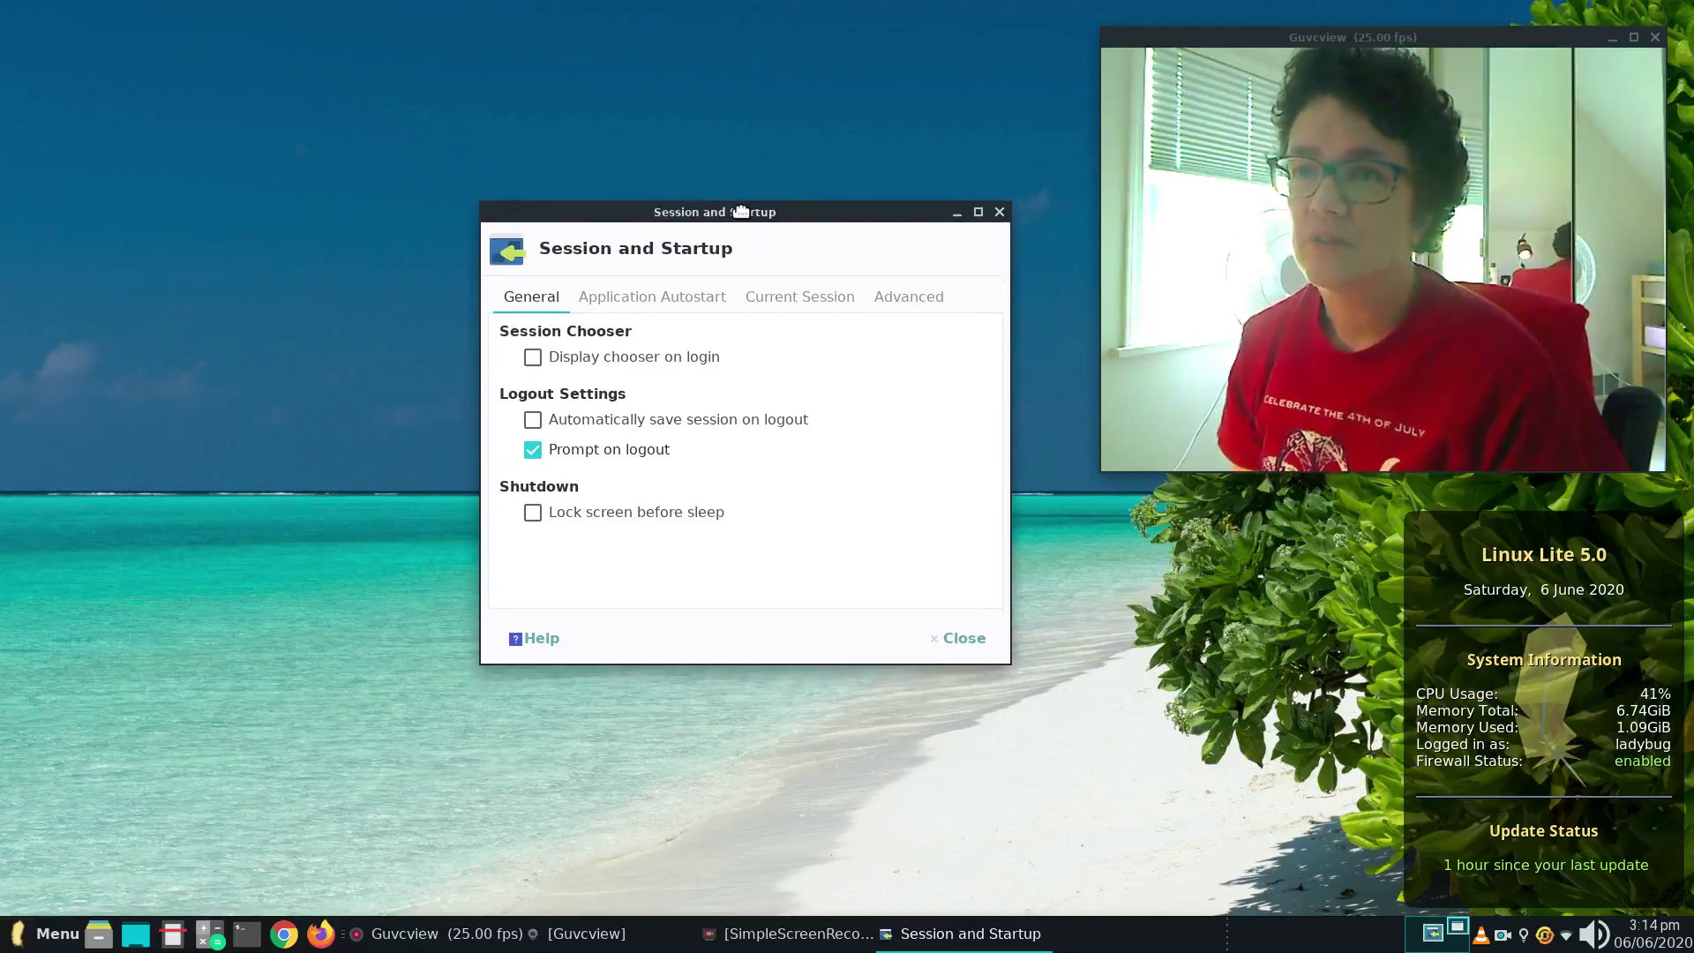
Show the Application Autostart list and enlarge the window so all entries, including Lite Widget, are visible.
click(637, 299)
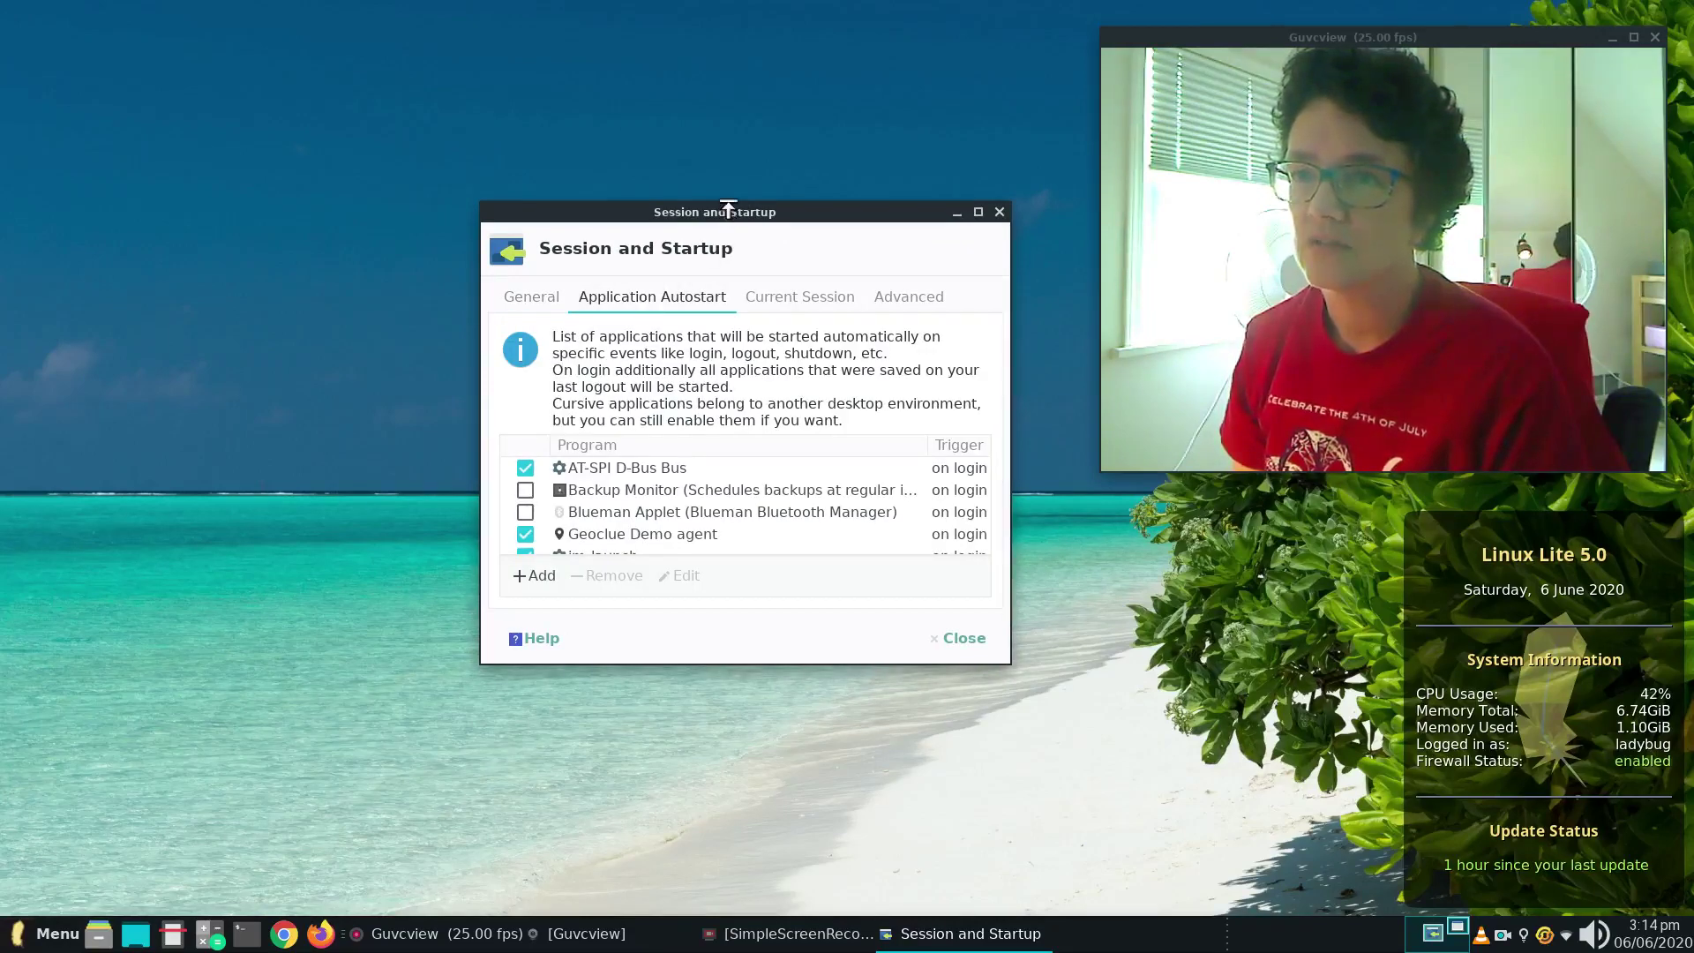
drag(726, 203, 733, 20)
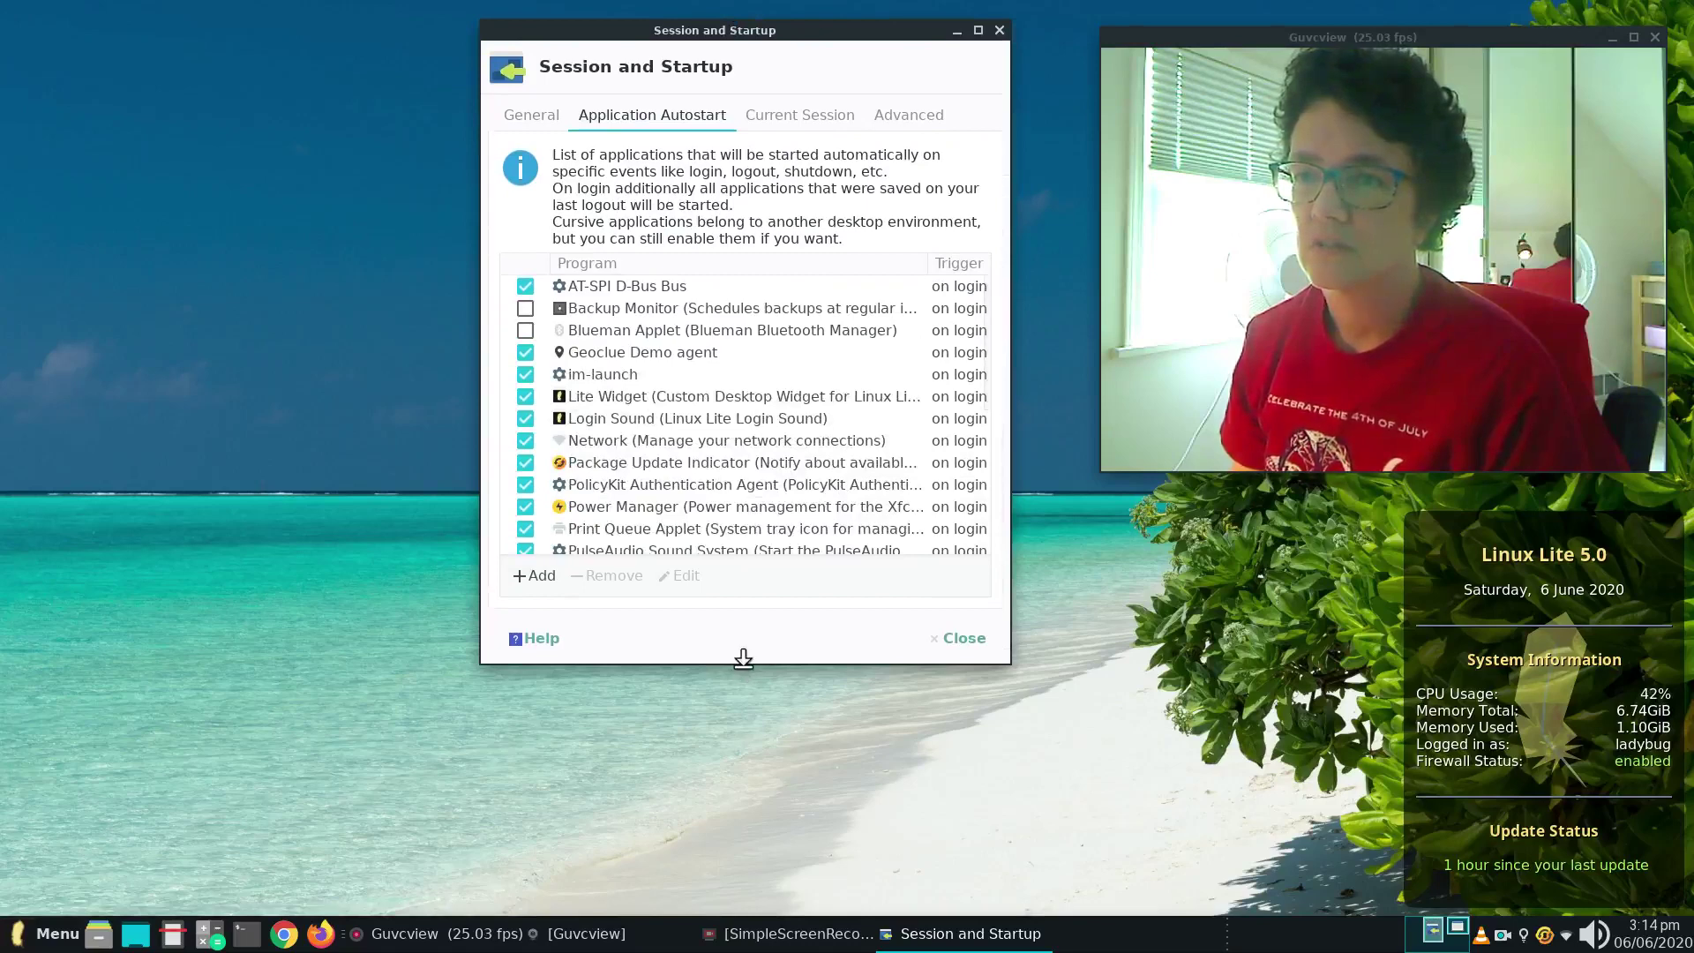
drag(739, 663, 739, 847)
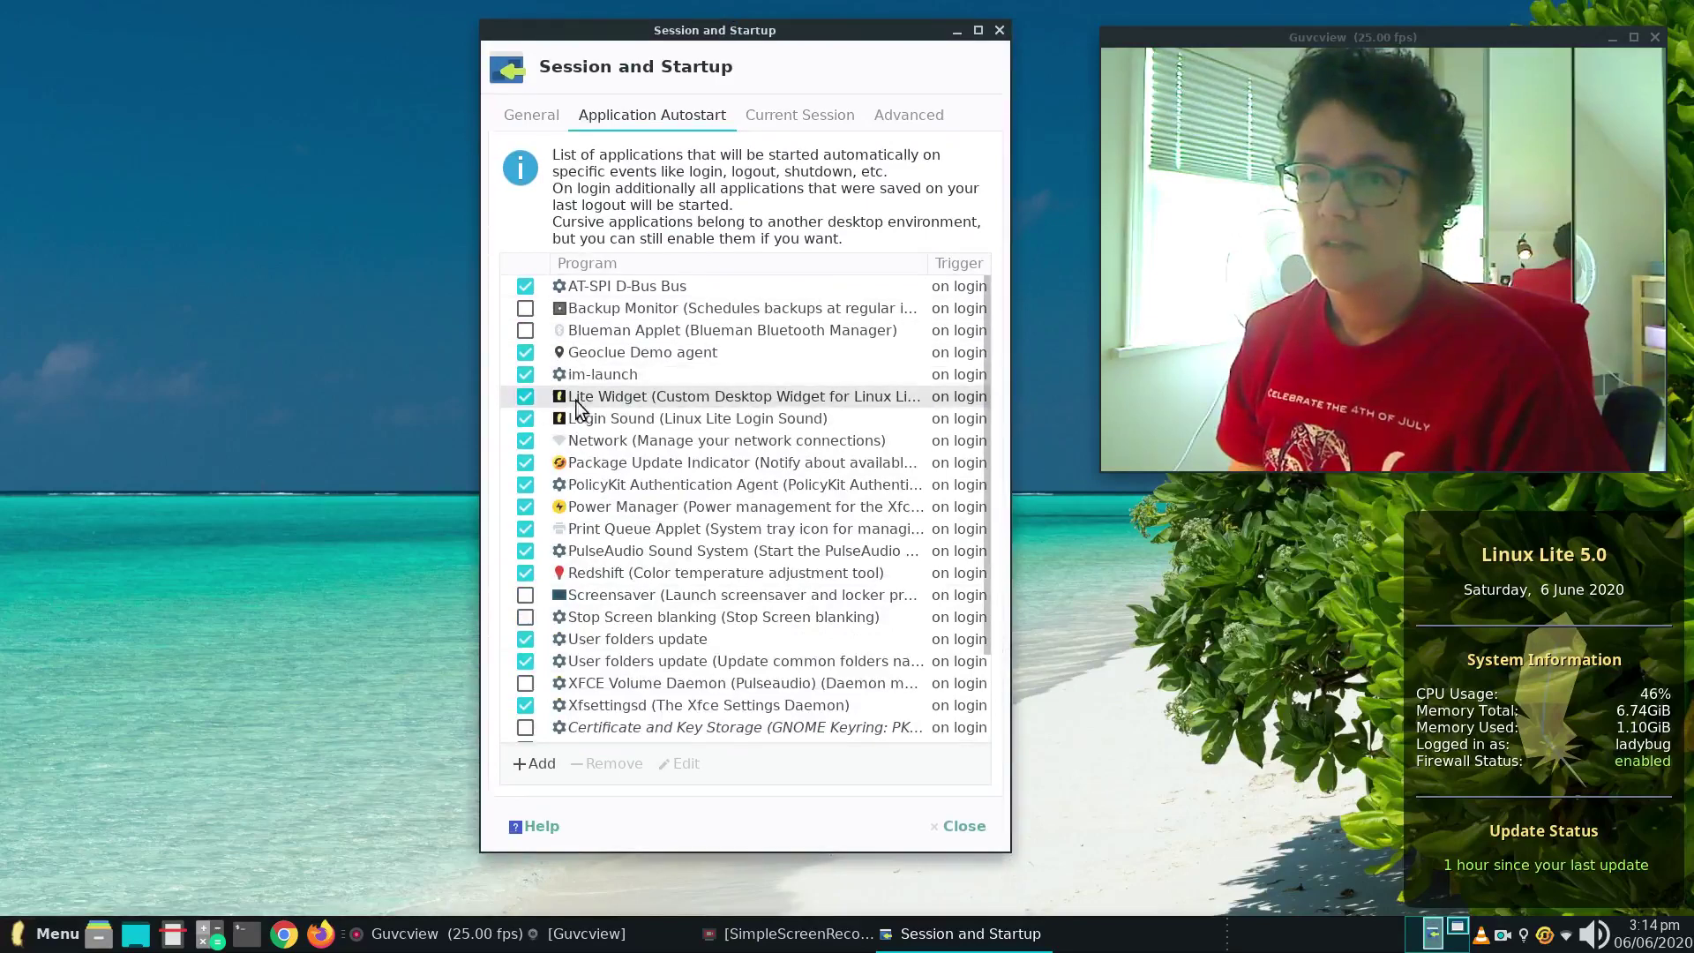
mouse_move(586, 407)
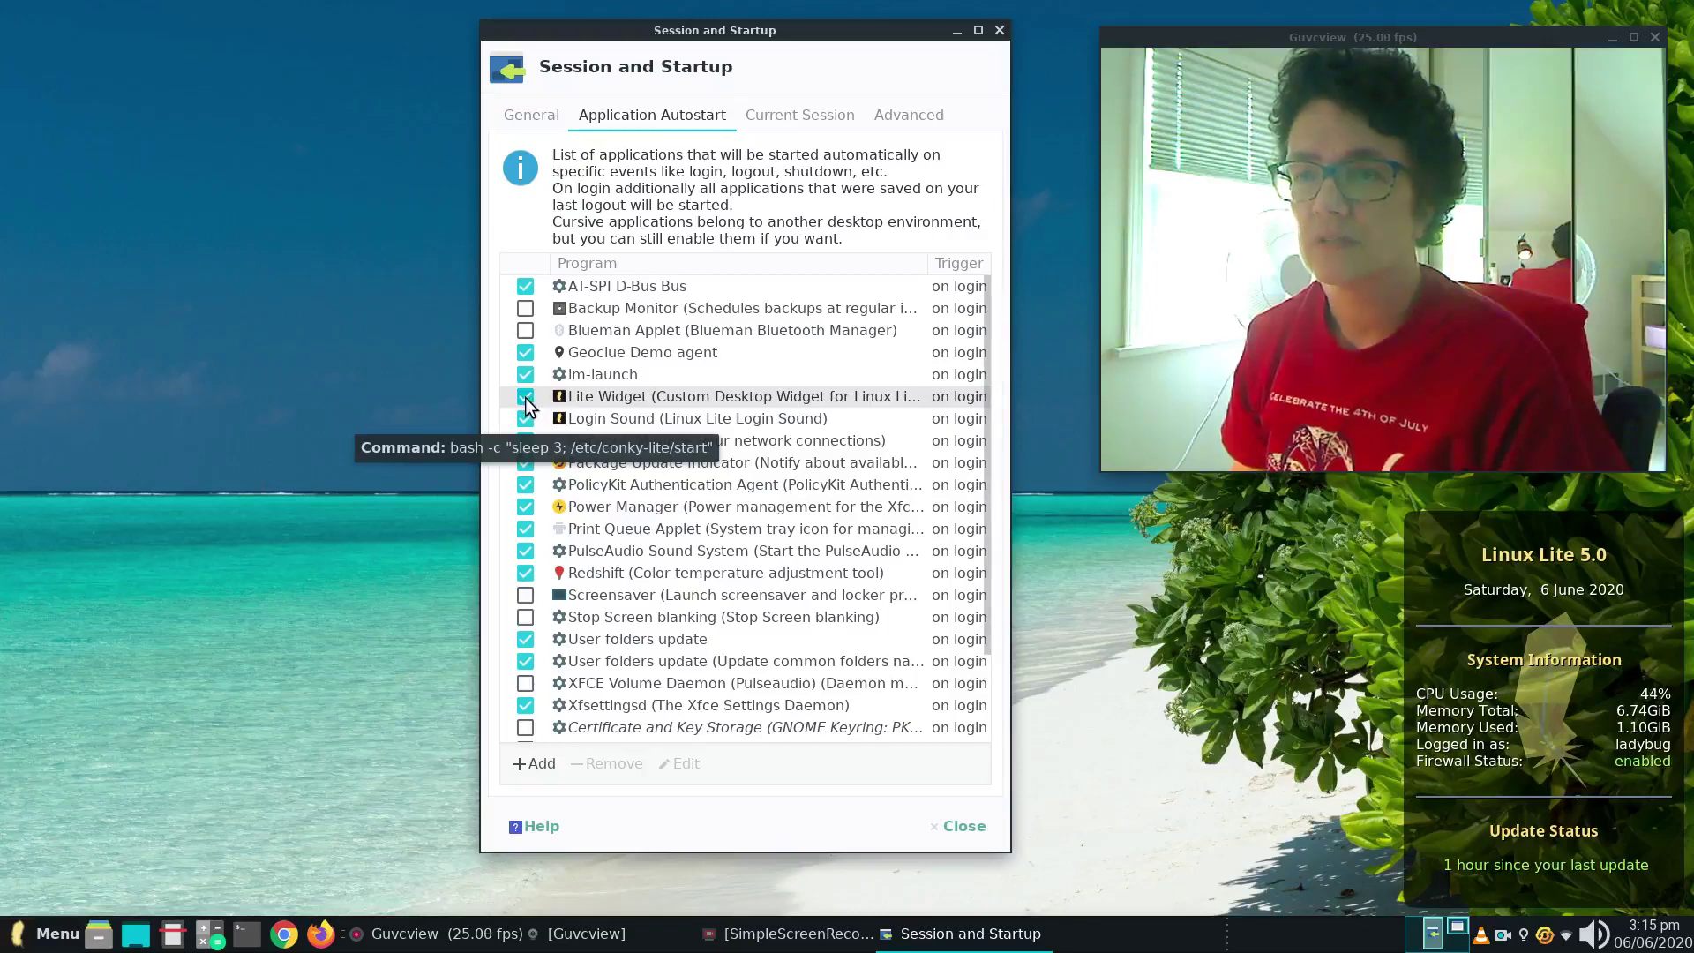
Close Session and Startup, then open the notes file from Documents/'linux stuff to do' in Mousepad.
click(963, 827)
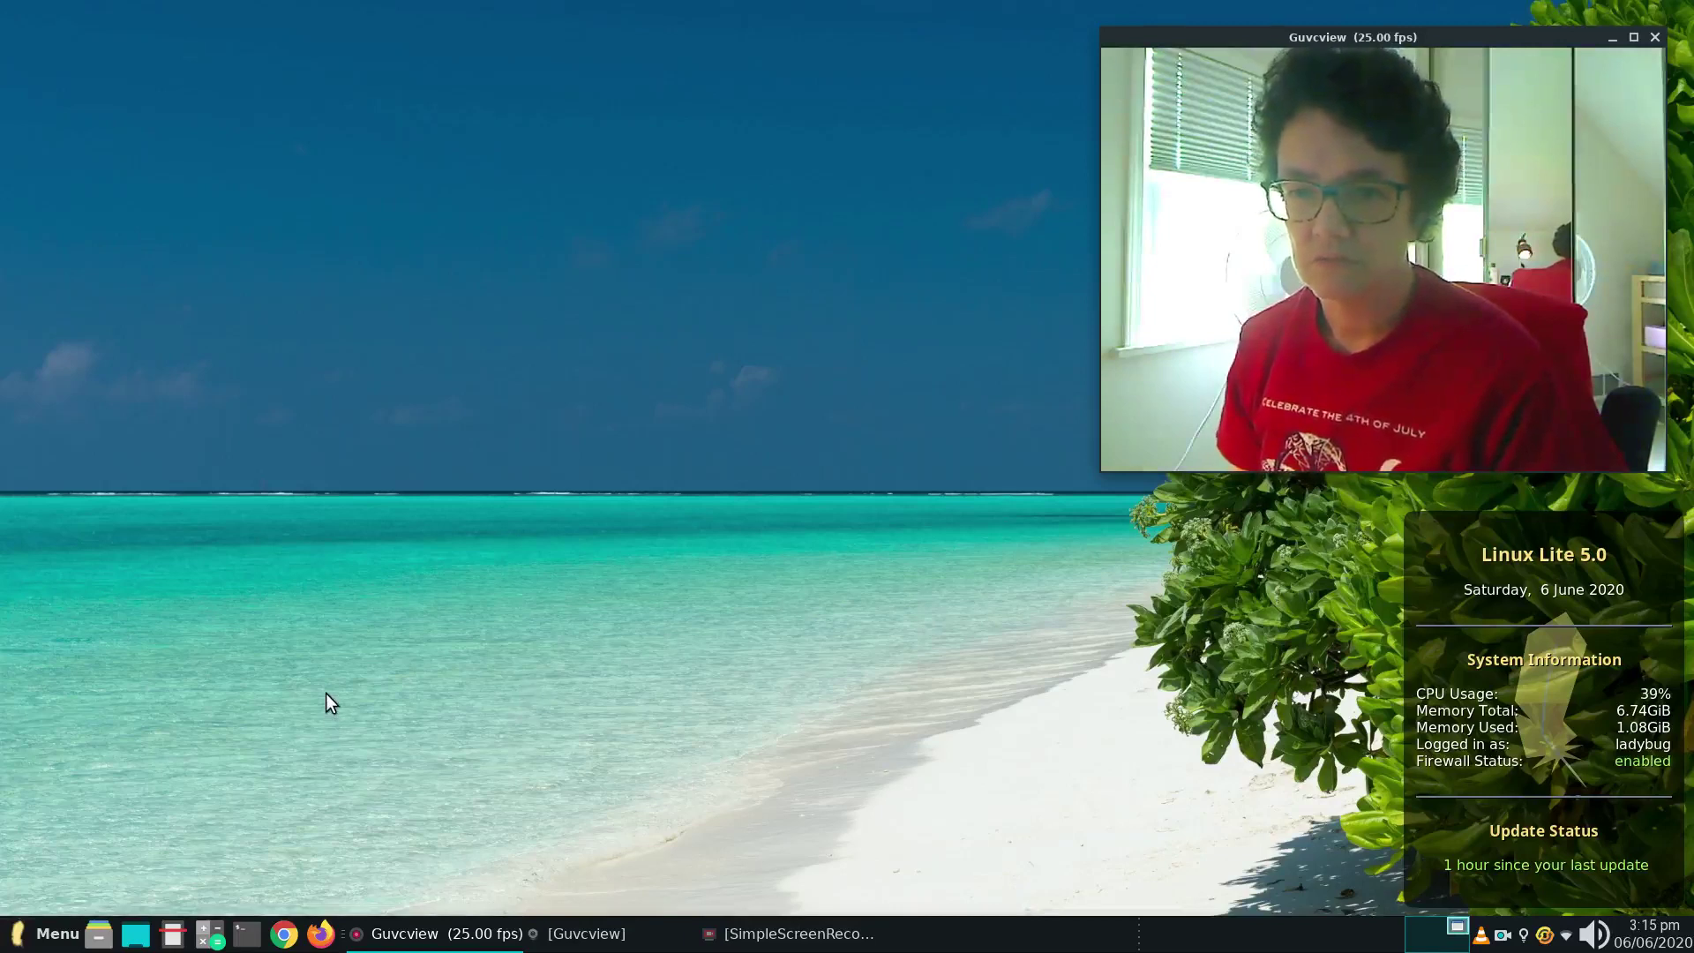
click(99, 943)
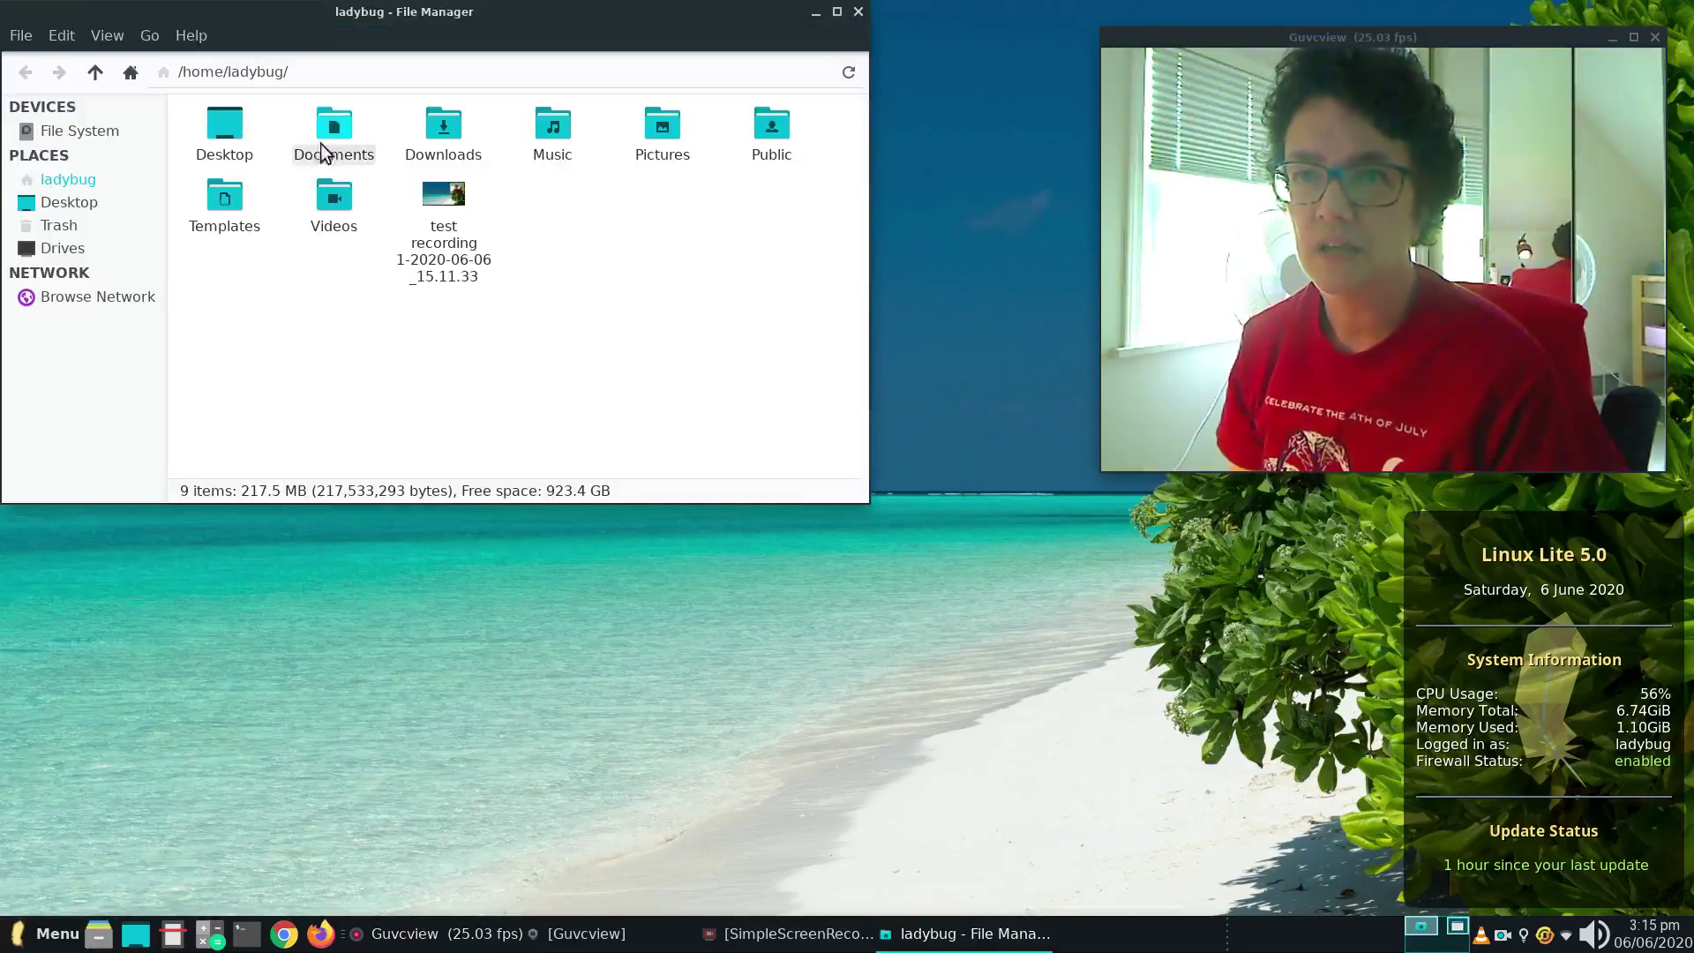
double_click(333, 141)
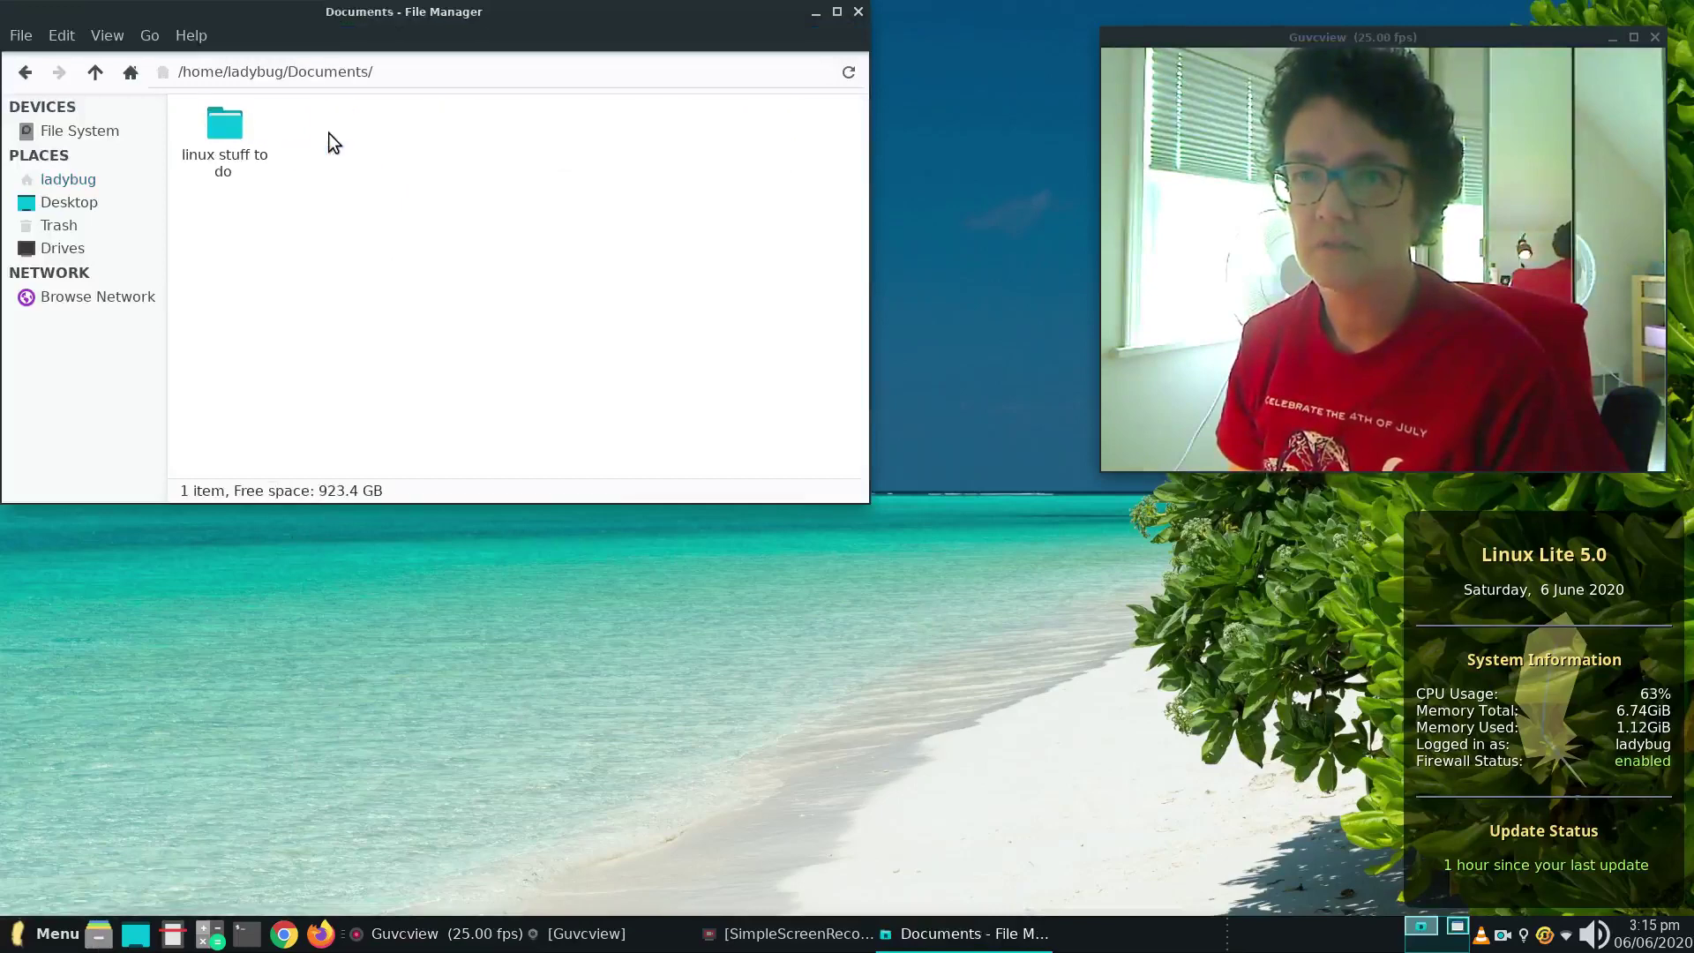
double_click(227, 128)
double_click(227, 128)
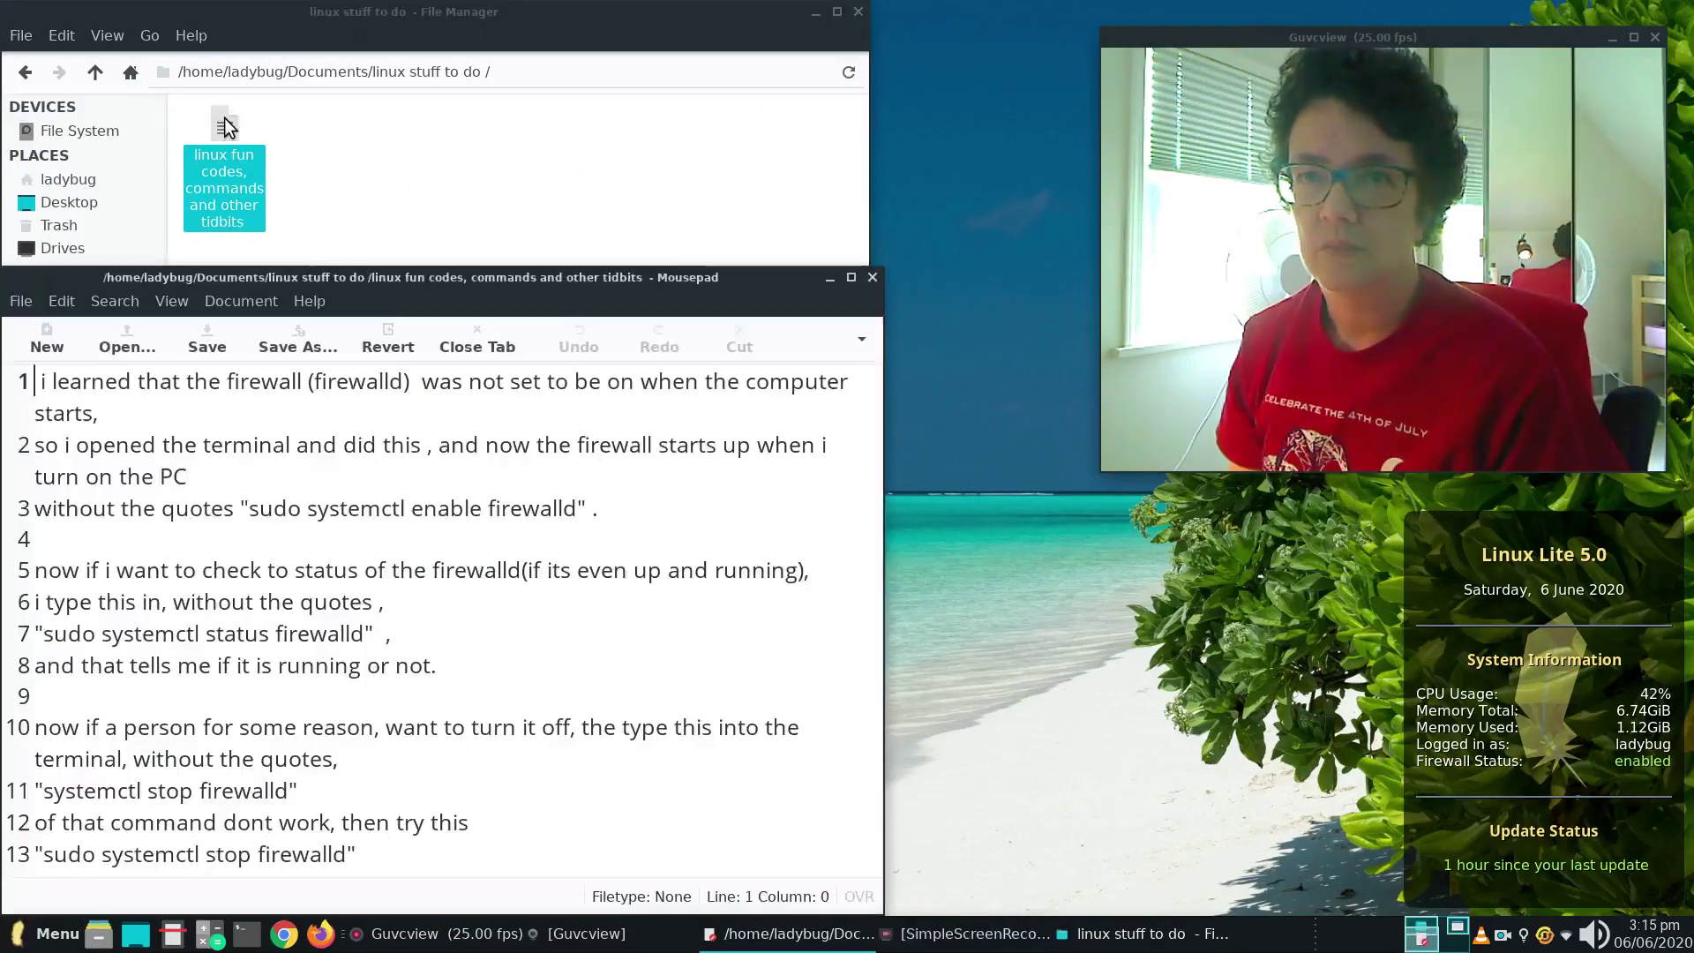
click(857, 11)
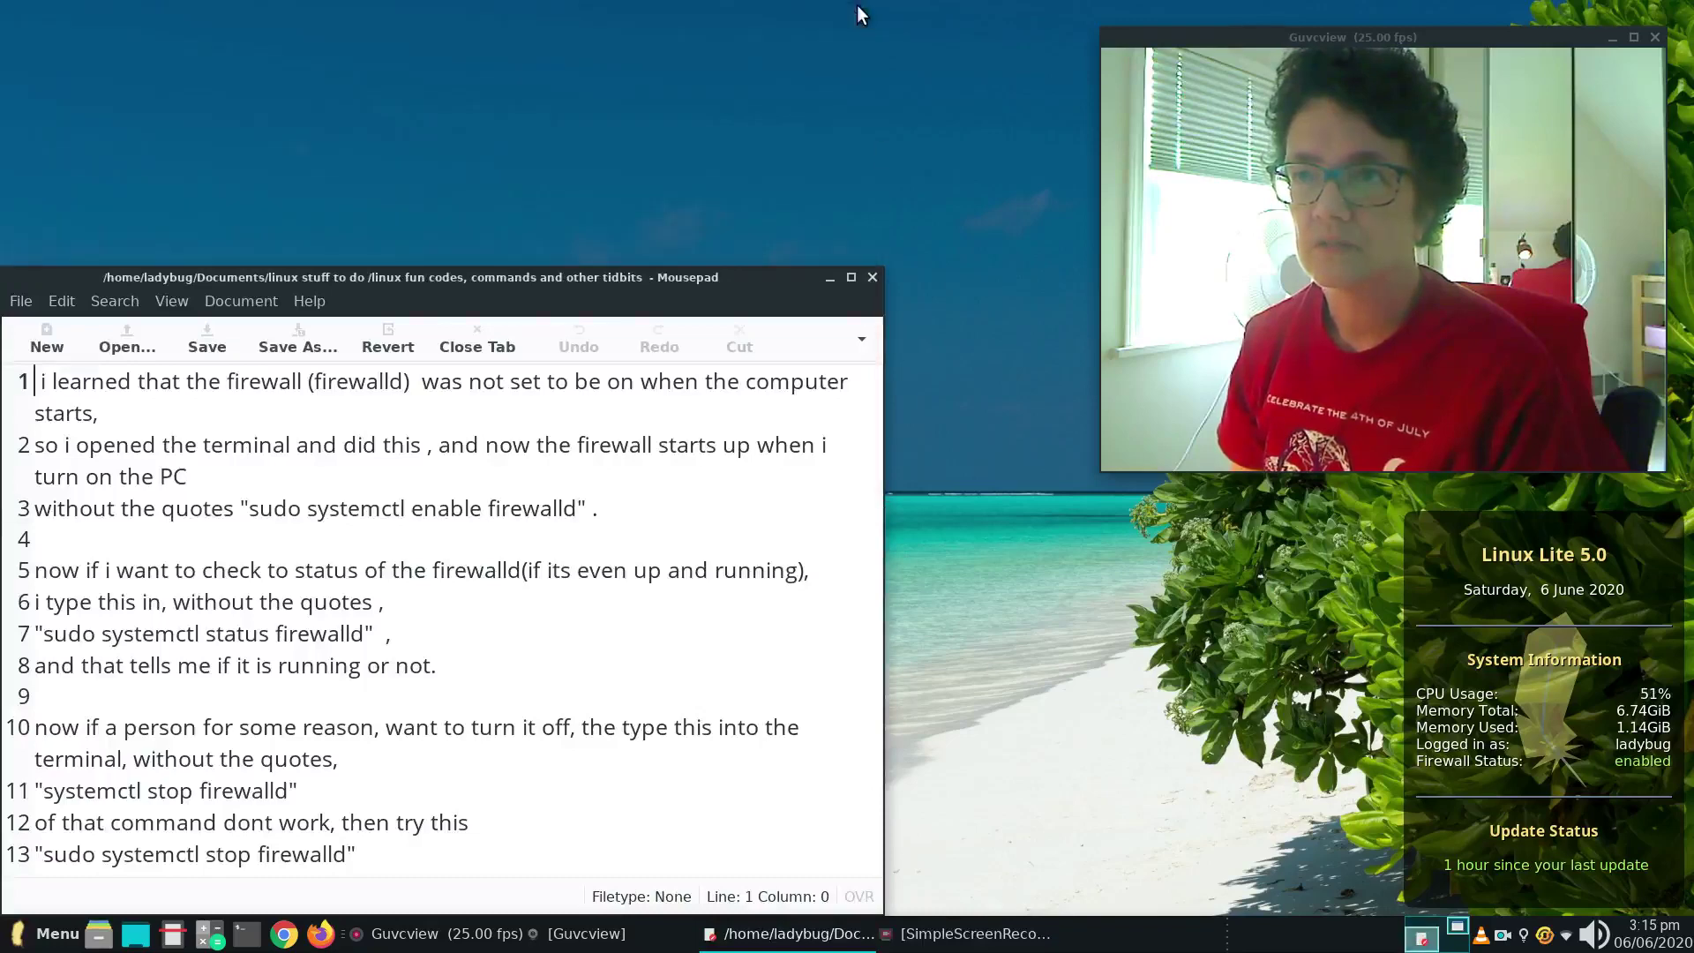
drag(702, 274, 849, 40)
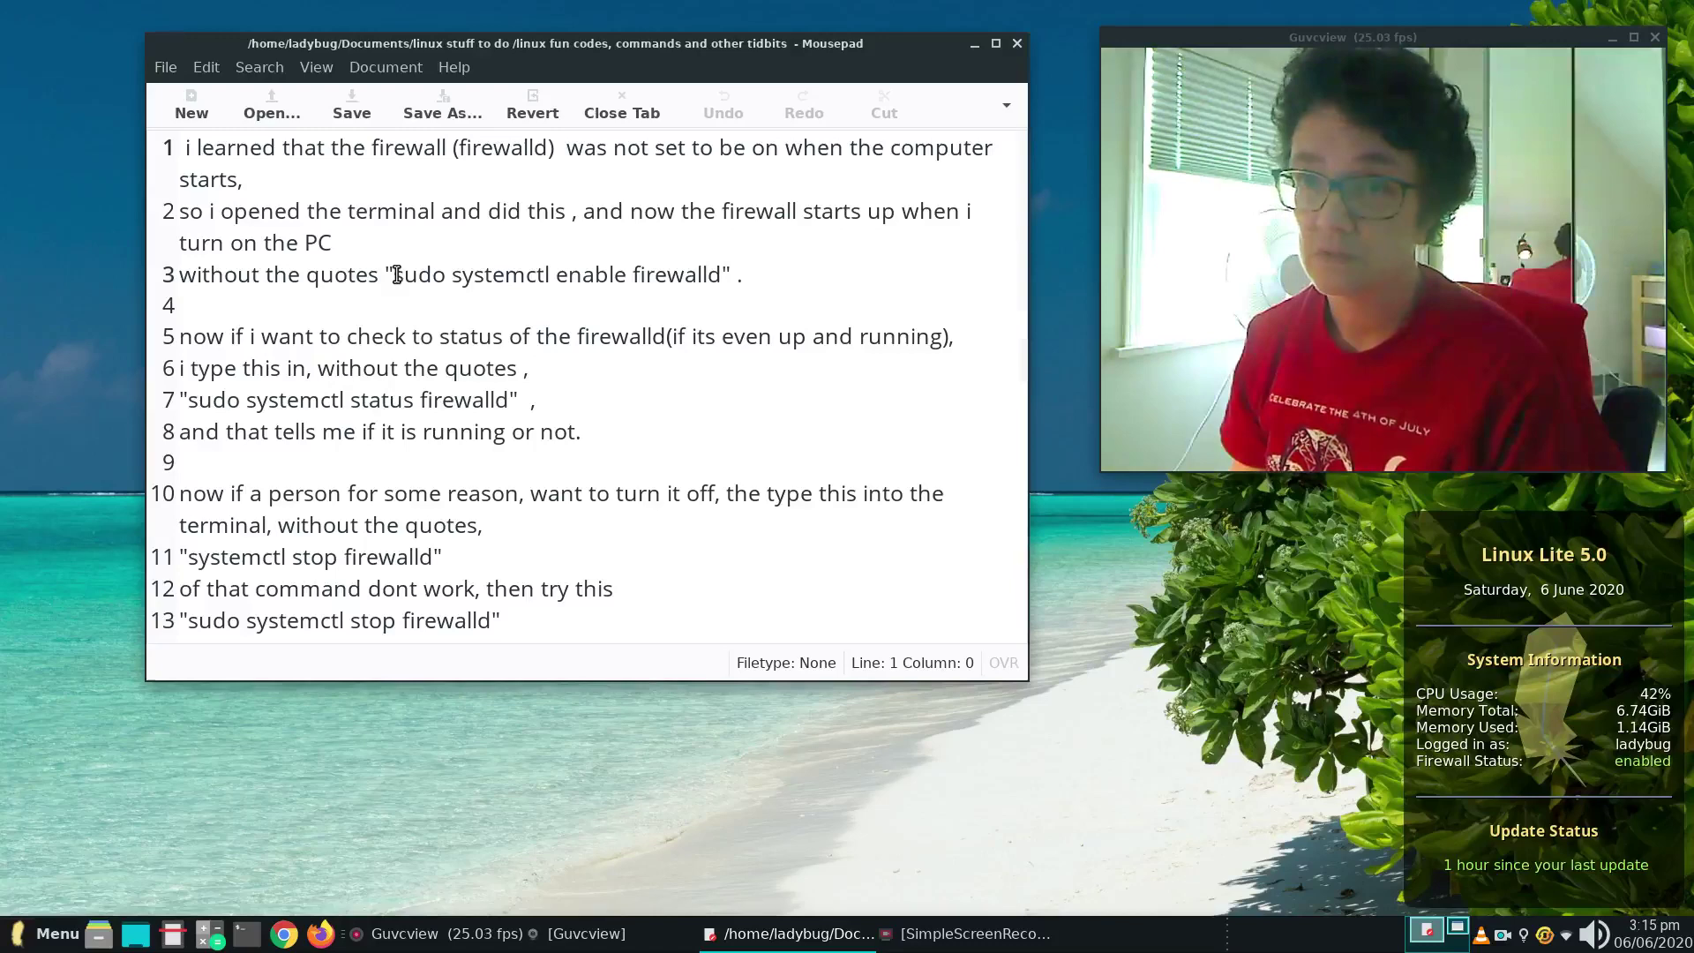
Select 'sudo systemctl enable firewalld' on line 3 of the notes.
drag(394, 274, 722, 272)
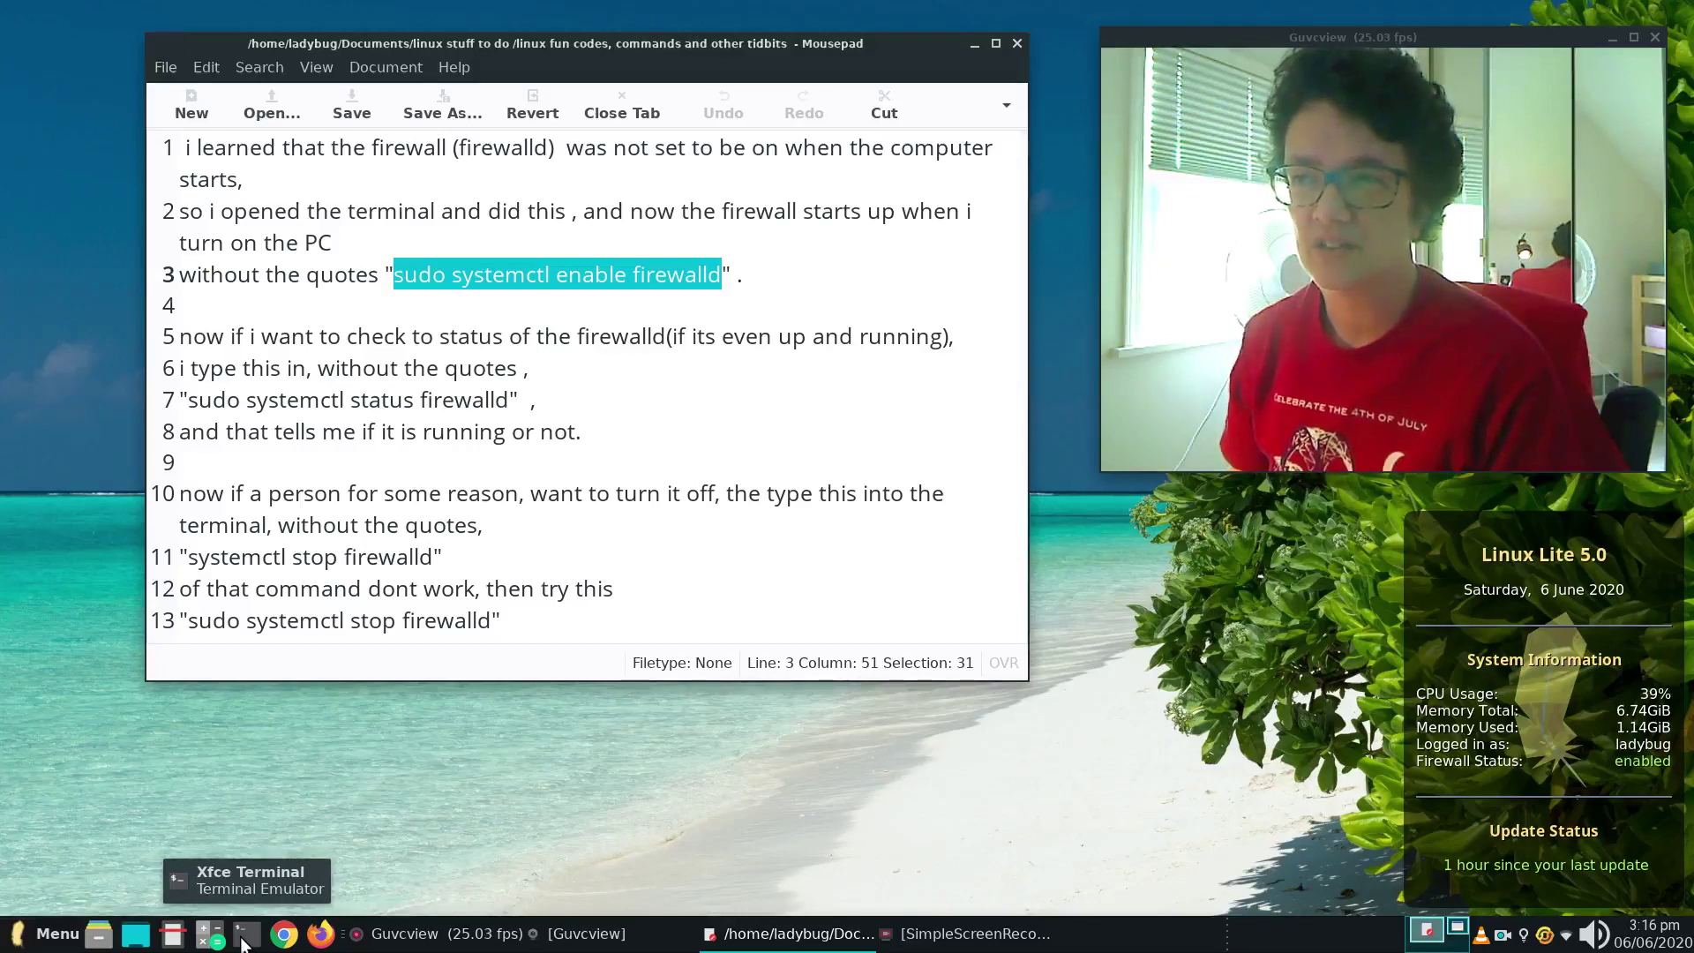
click(245, 935)
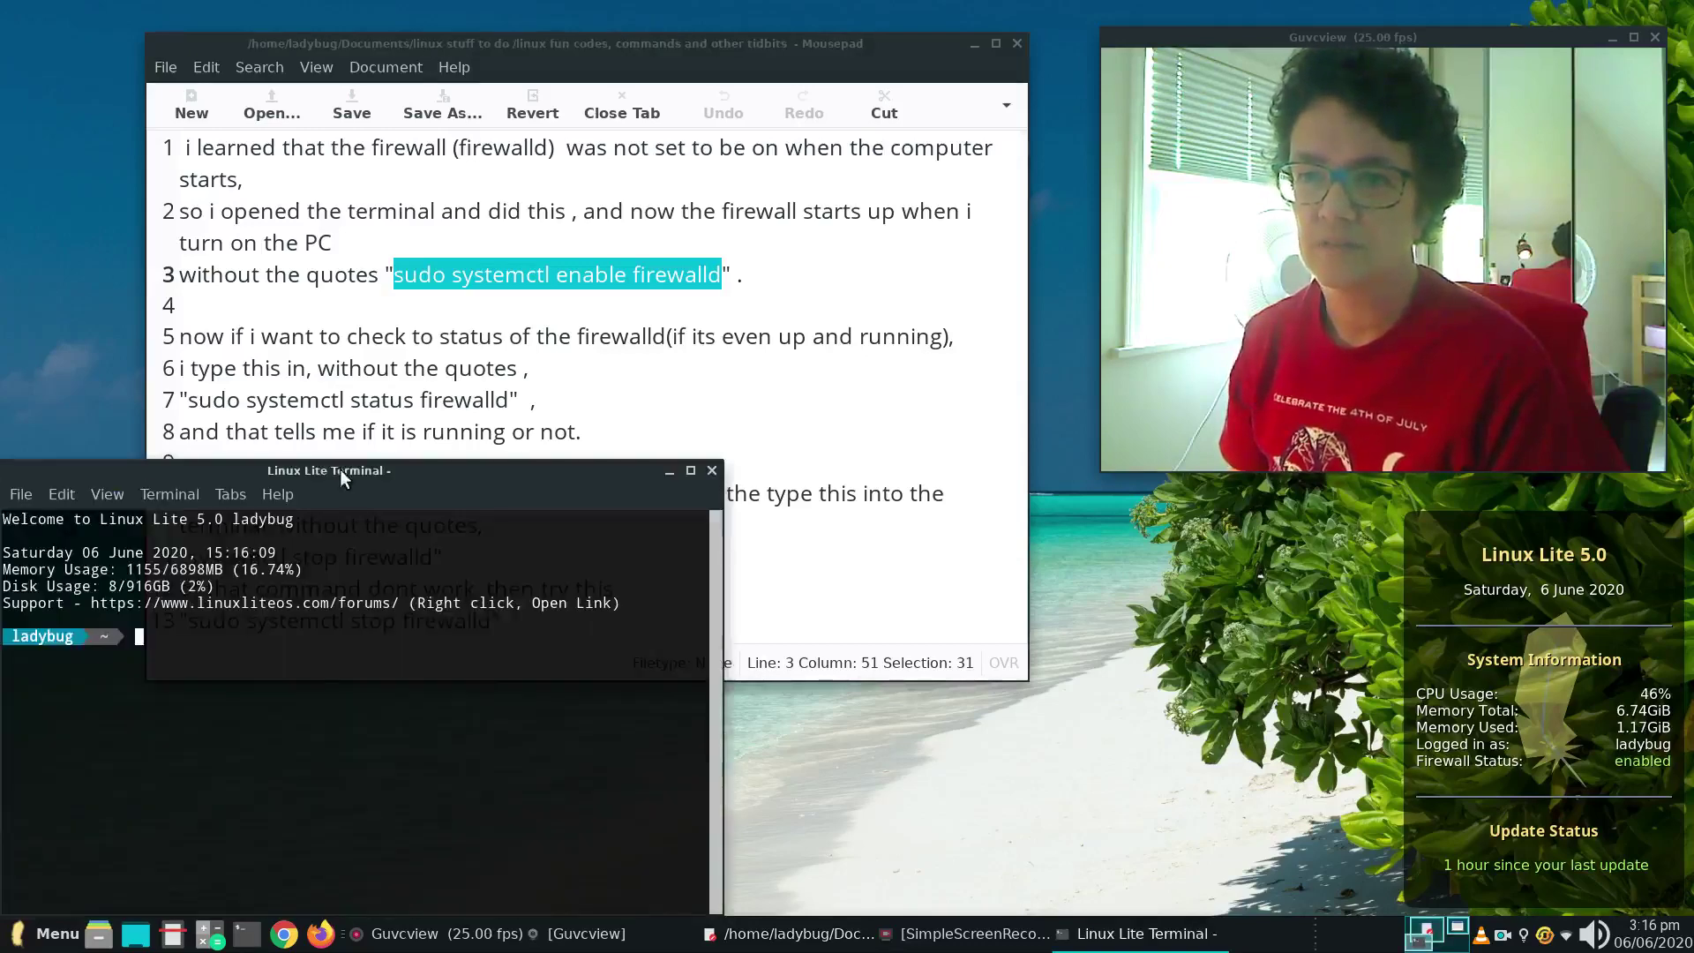
drag(366, 470, 382, 424)
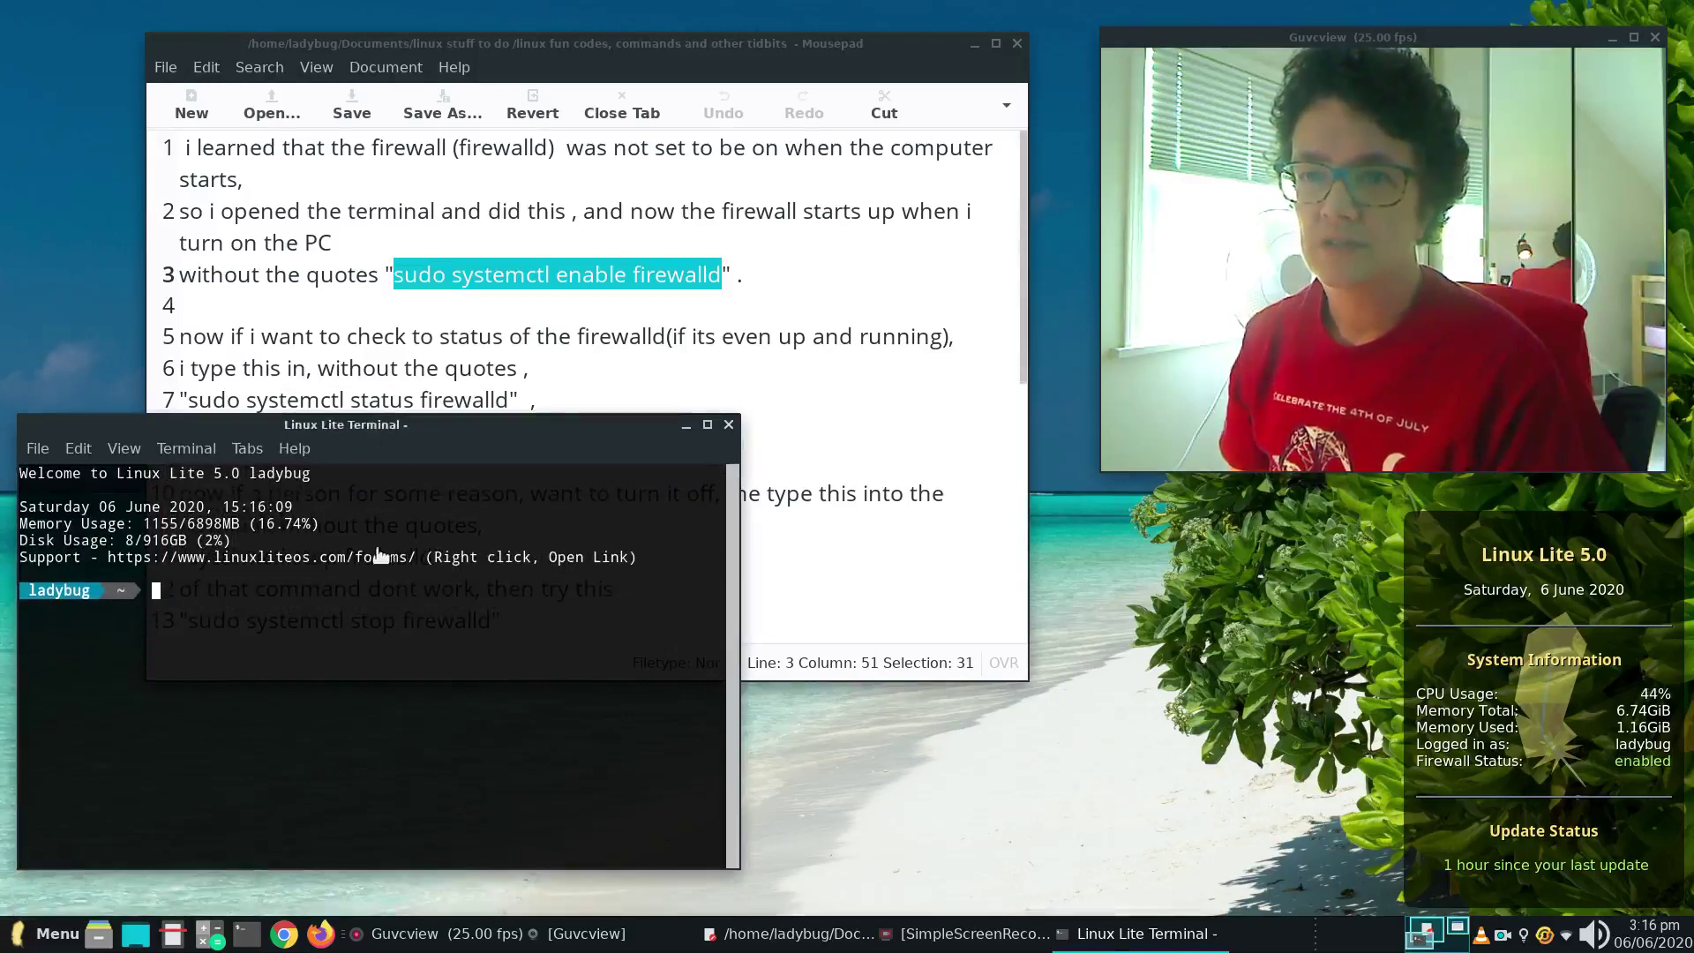
right_click(165, 596)
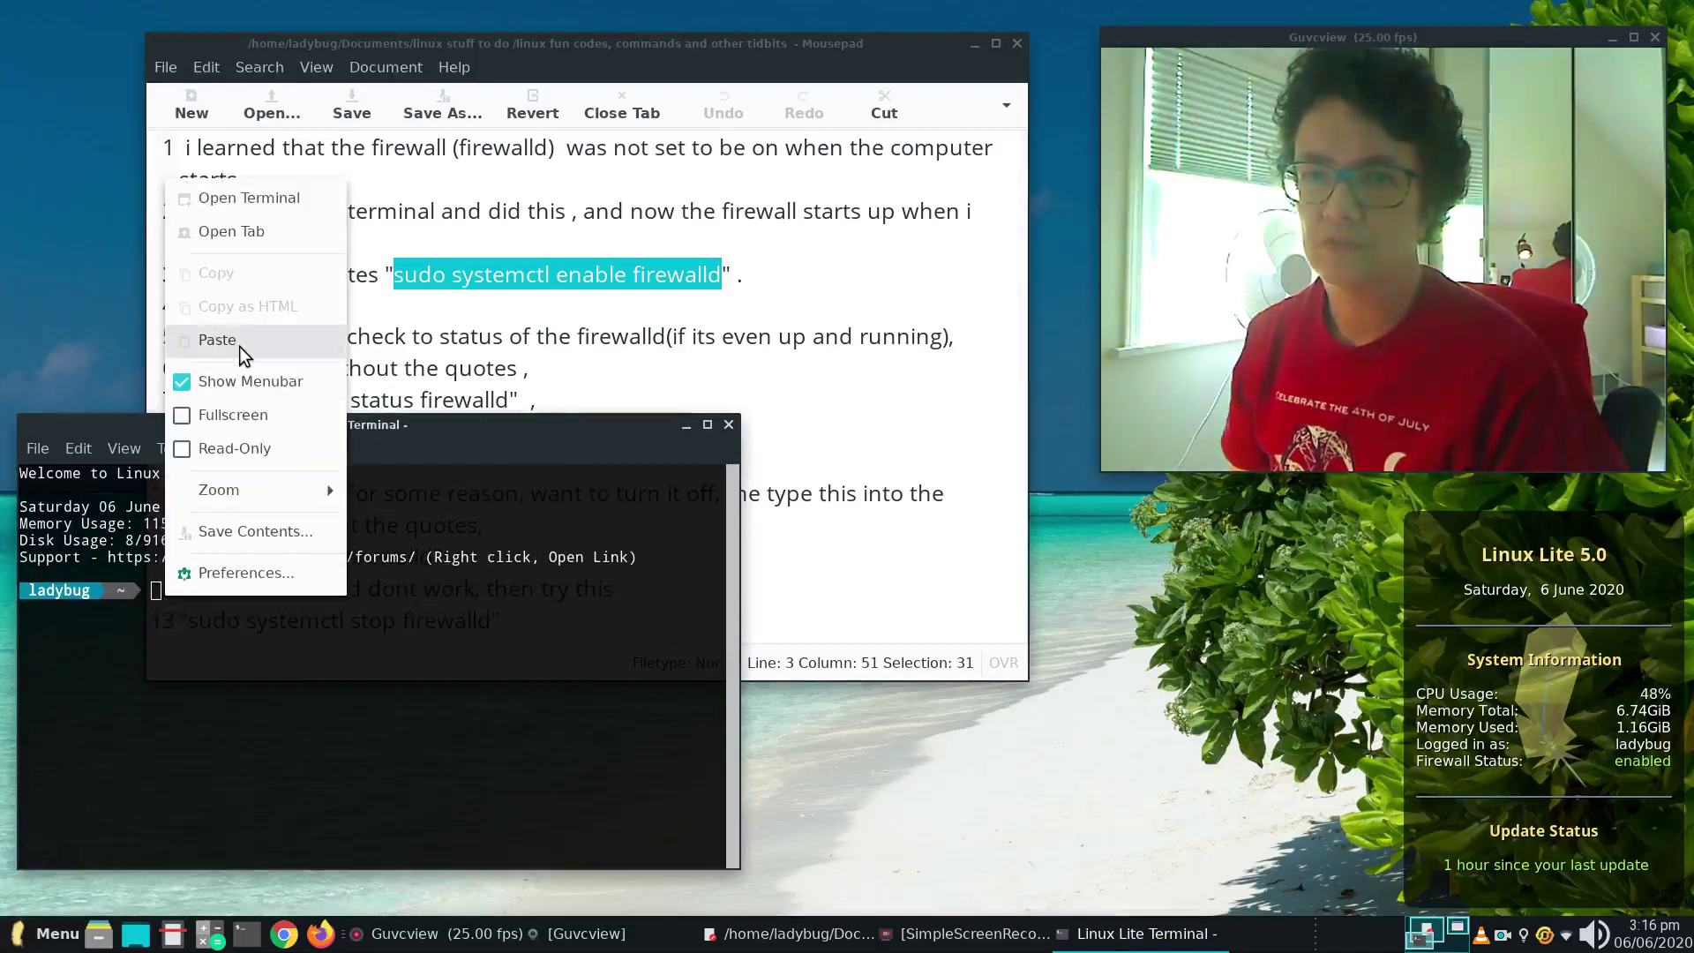
click(76, 226)
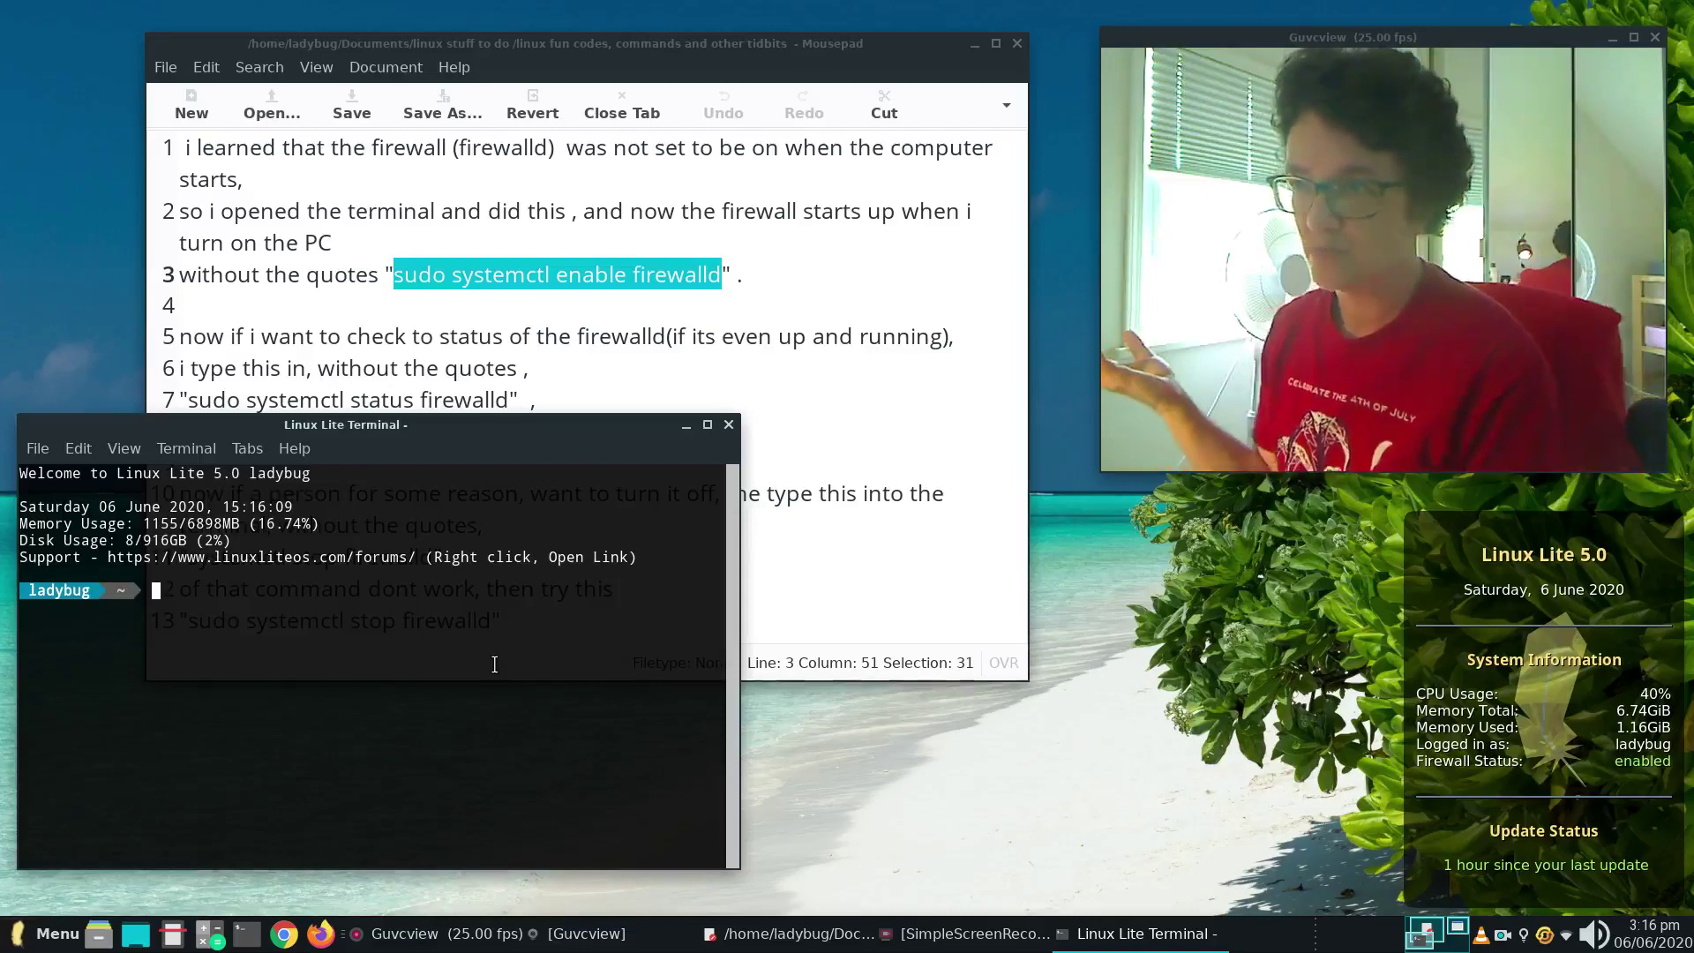
click(728, 425)
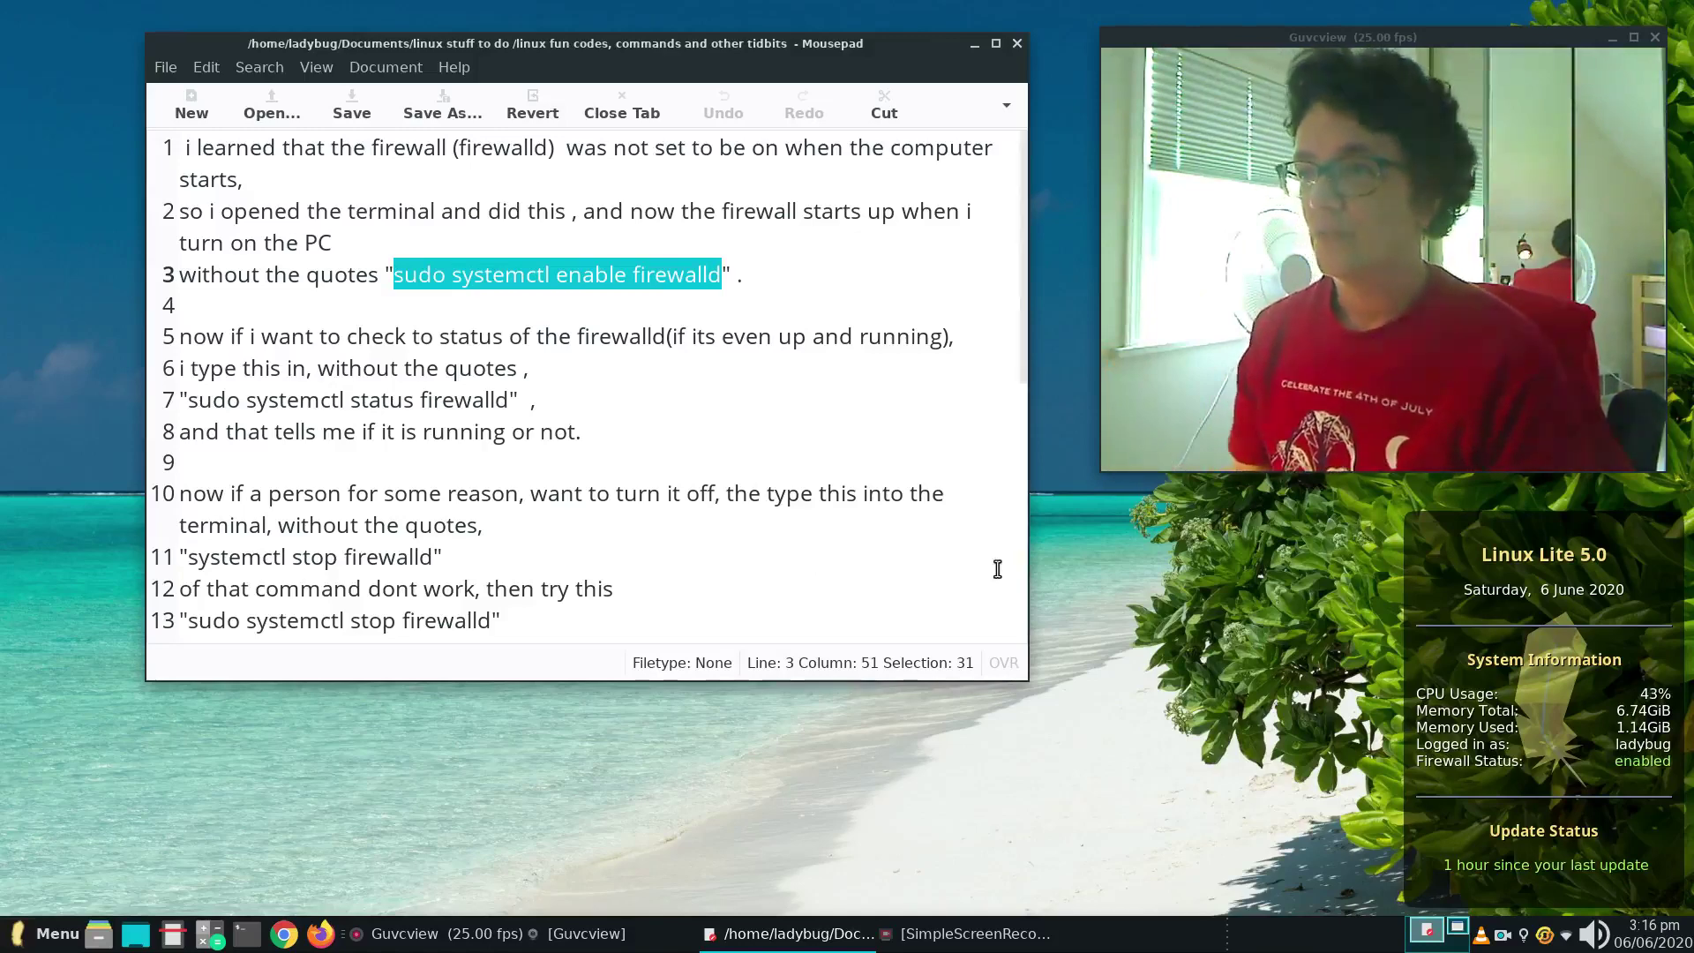
Close the Mousepad window holding the firewalld command notes.
click(1018, 44)
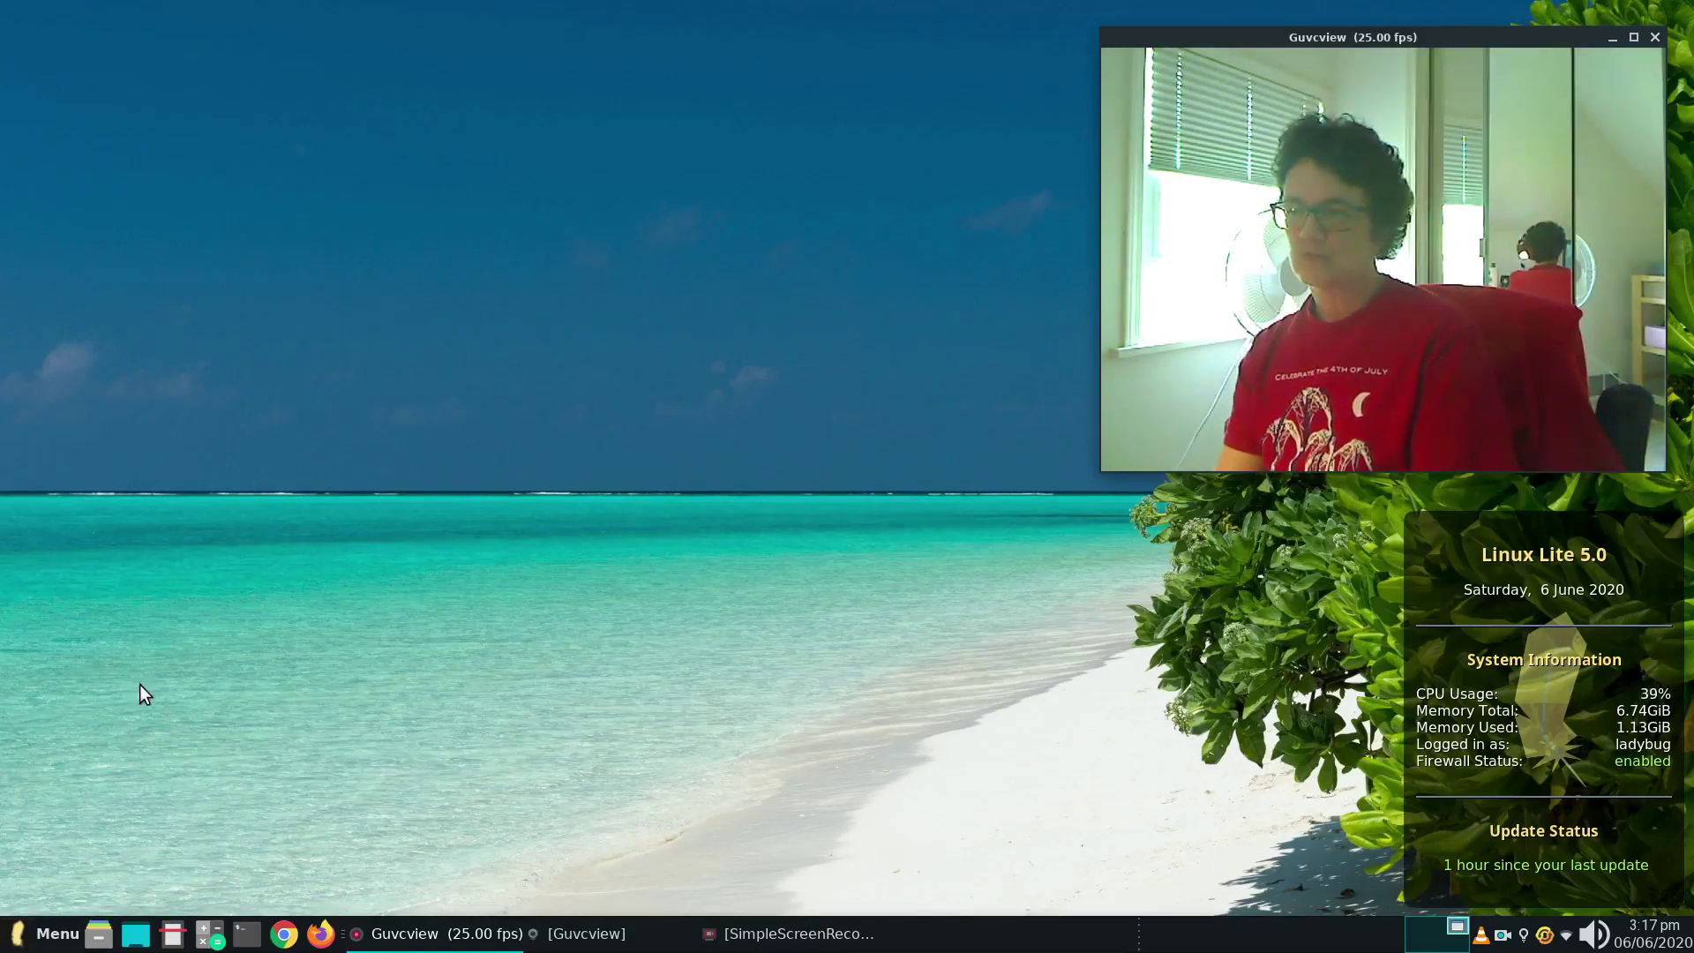
Open the Whisker menu and scroll through Favorites such as Lite Software, Lite Tweaks and Package Manager.
click(27, 945)
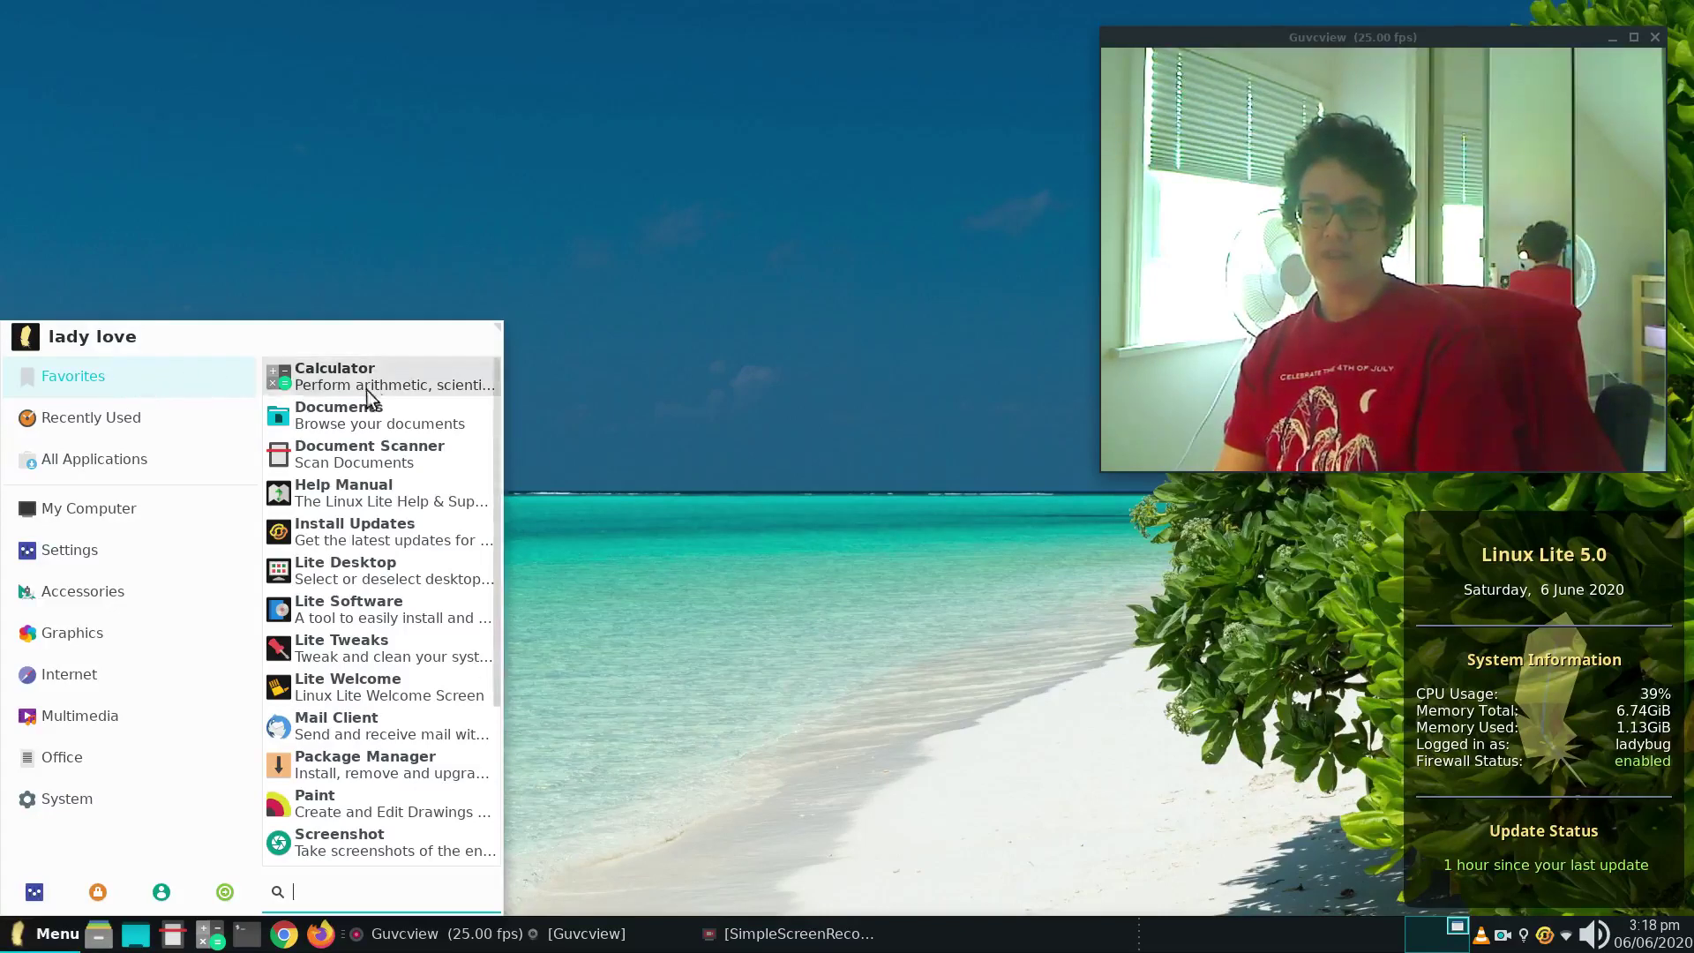
scroll(428, 430, down, 1)
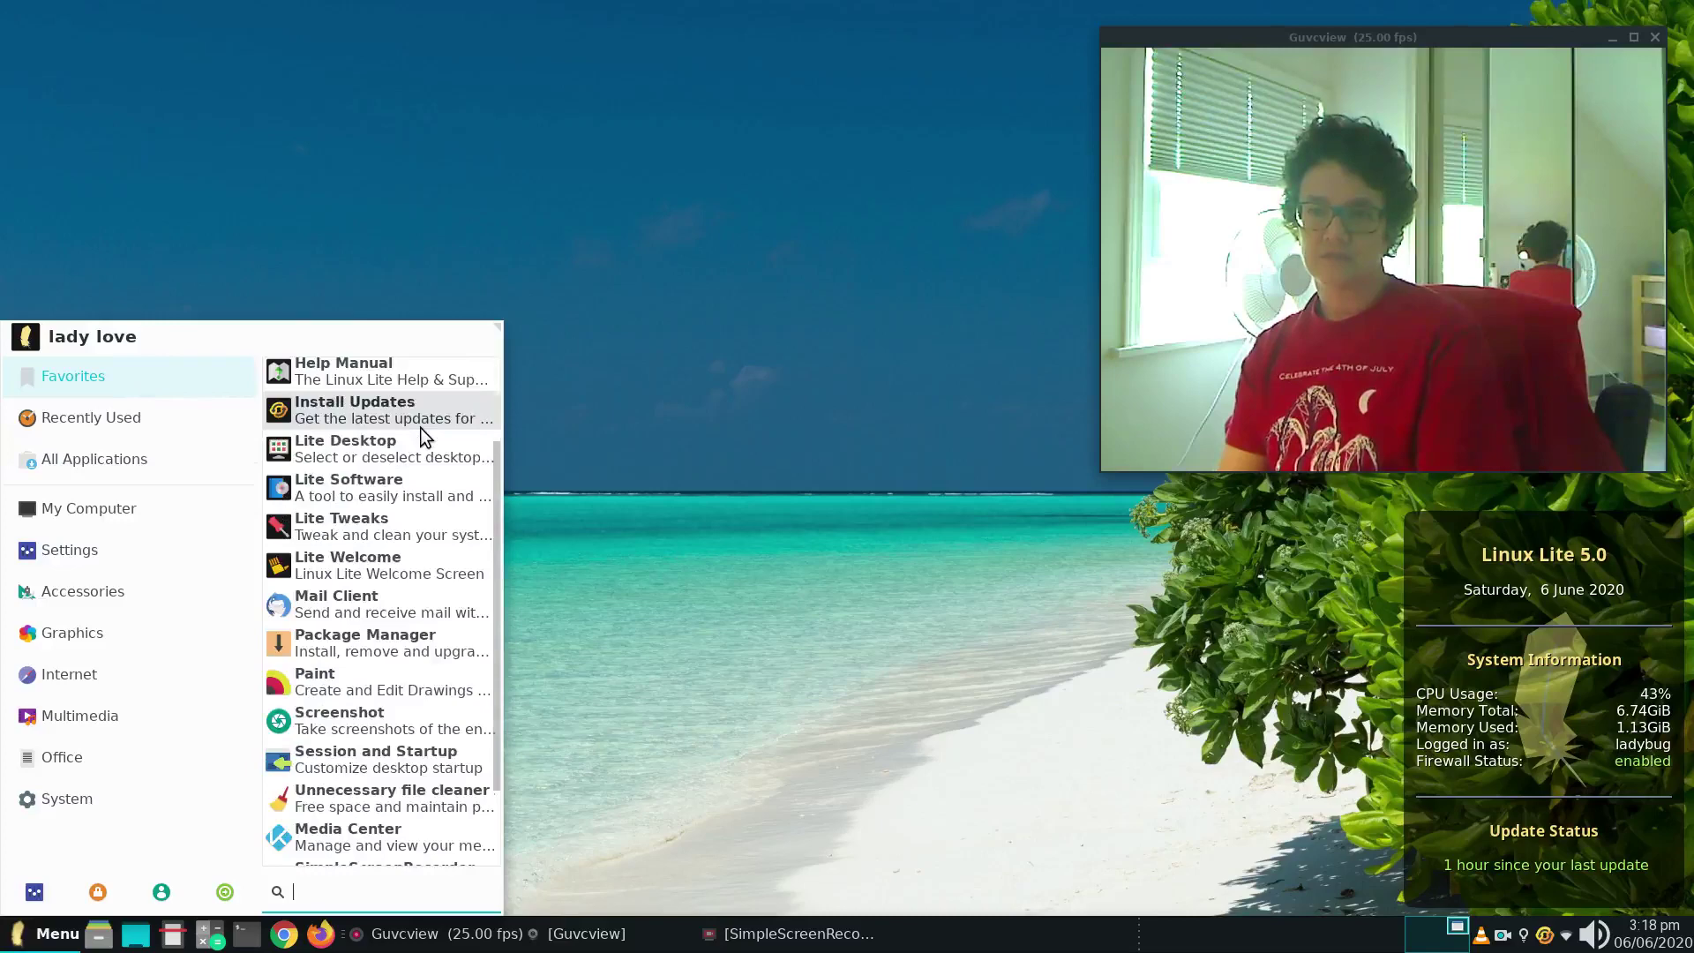
scroll(420, 428, down, 3)
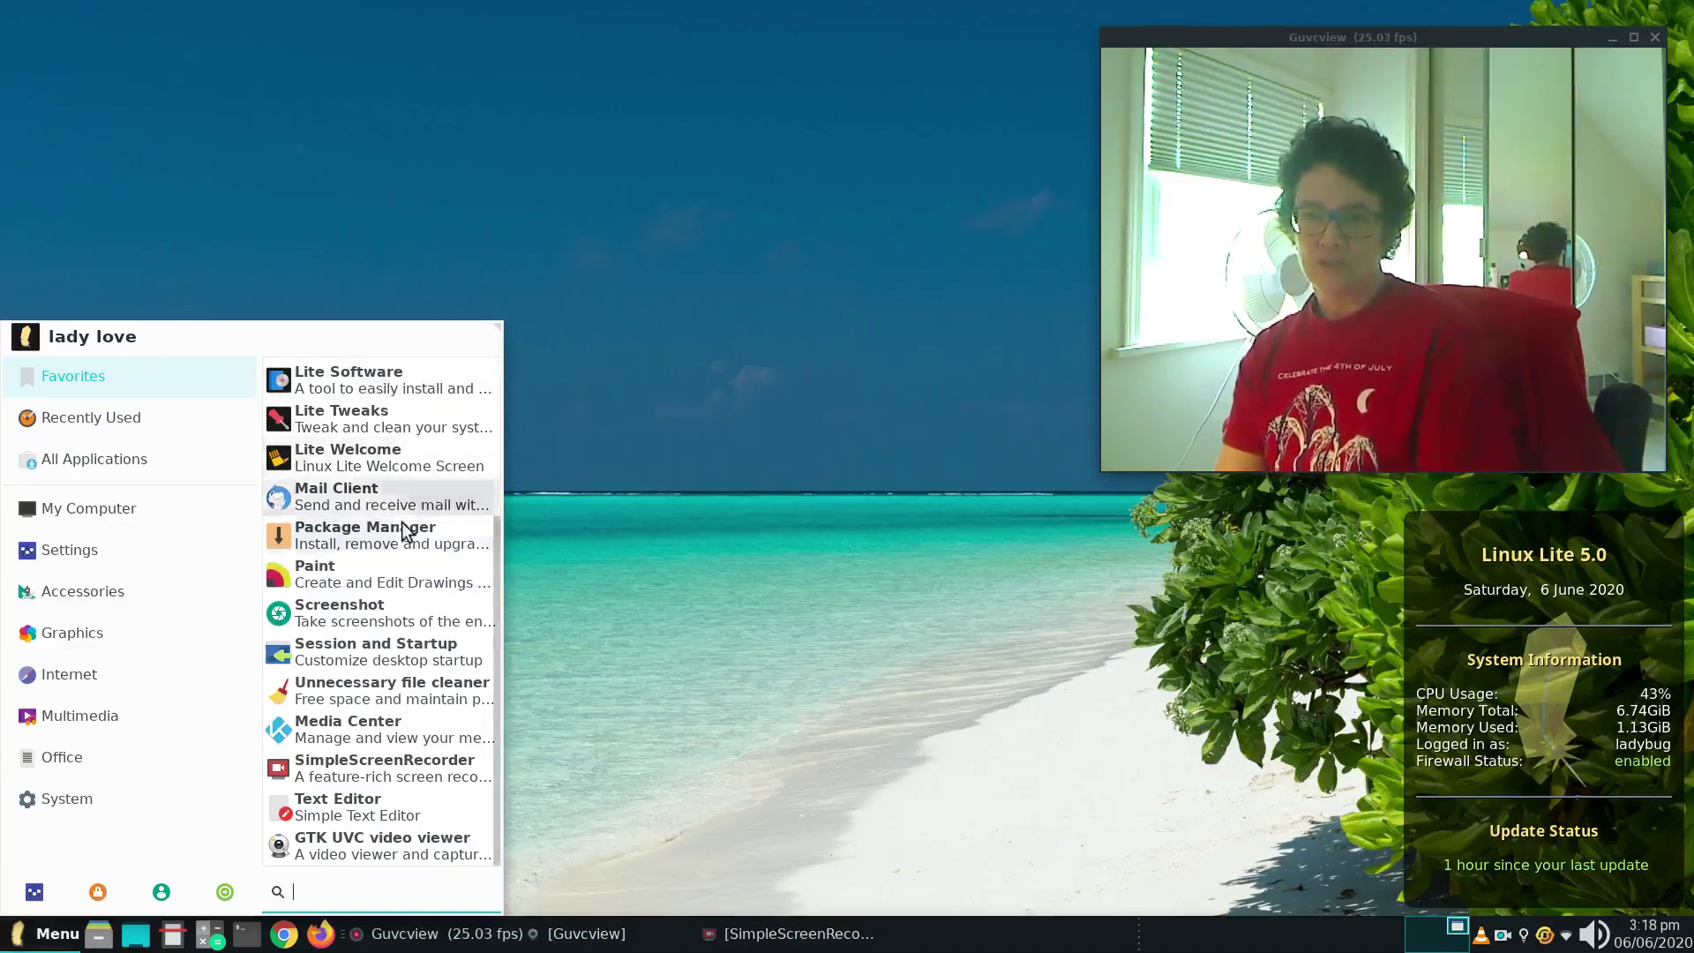
Browse Recently Used, All Applications and My Computer, then scroll through the Settings category list.
click(109, 427)
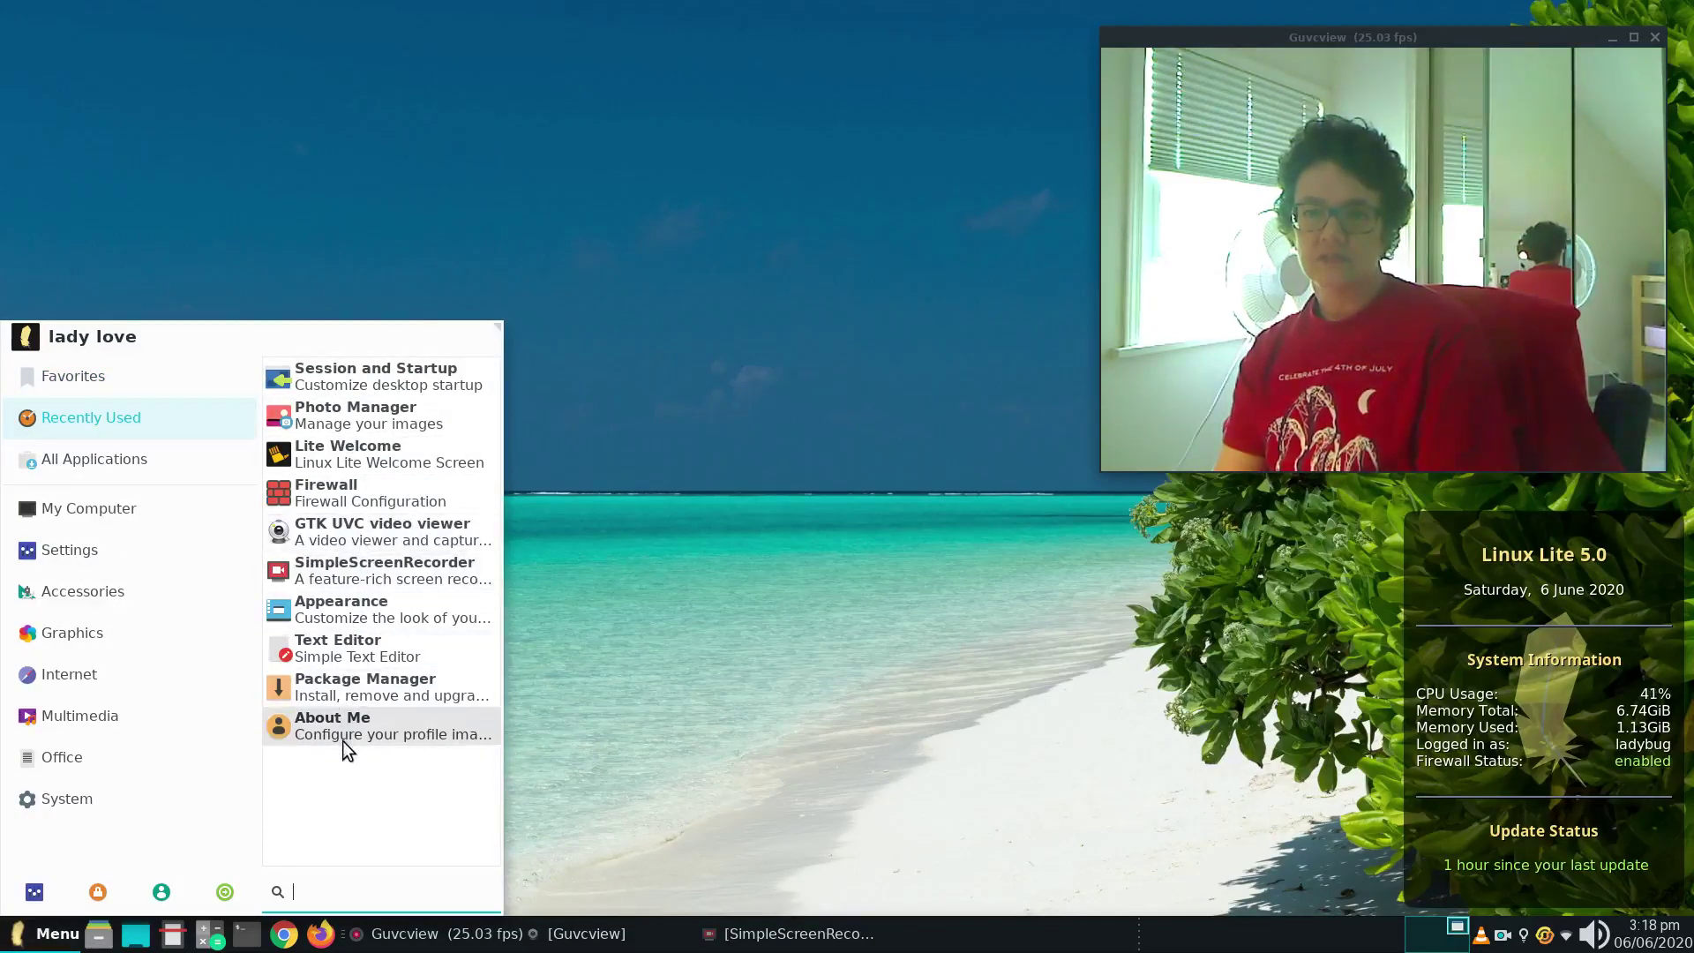
mouse_move(103, 462)
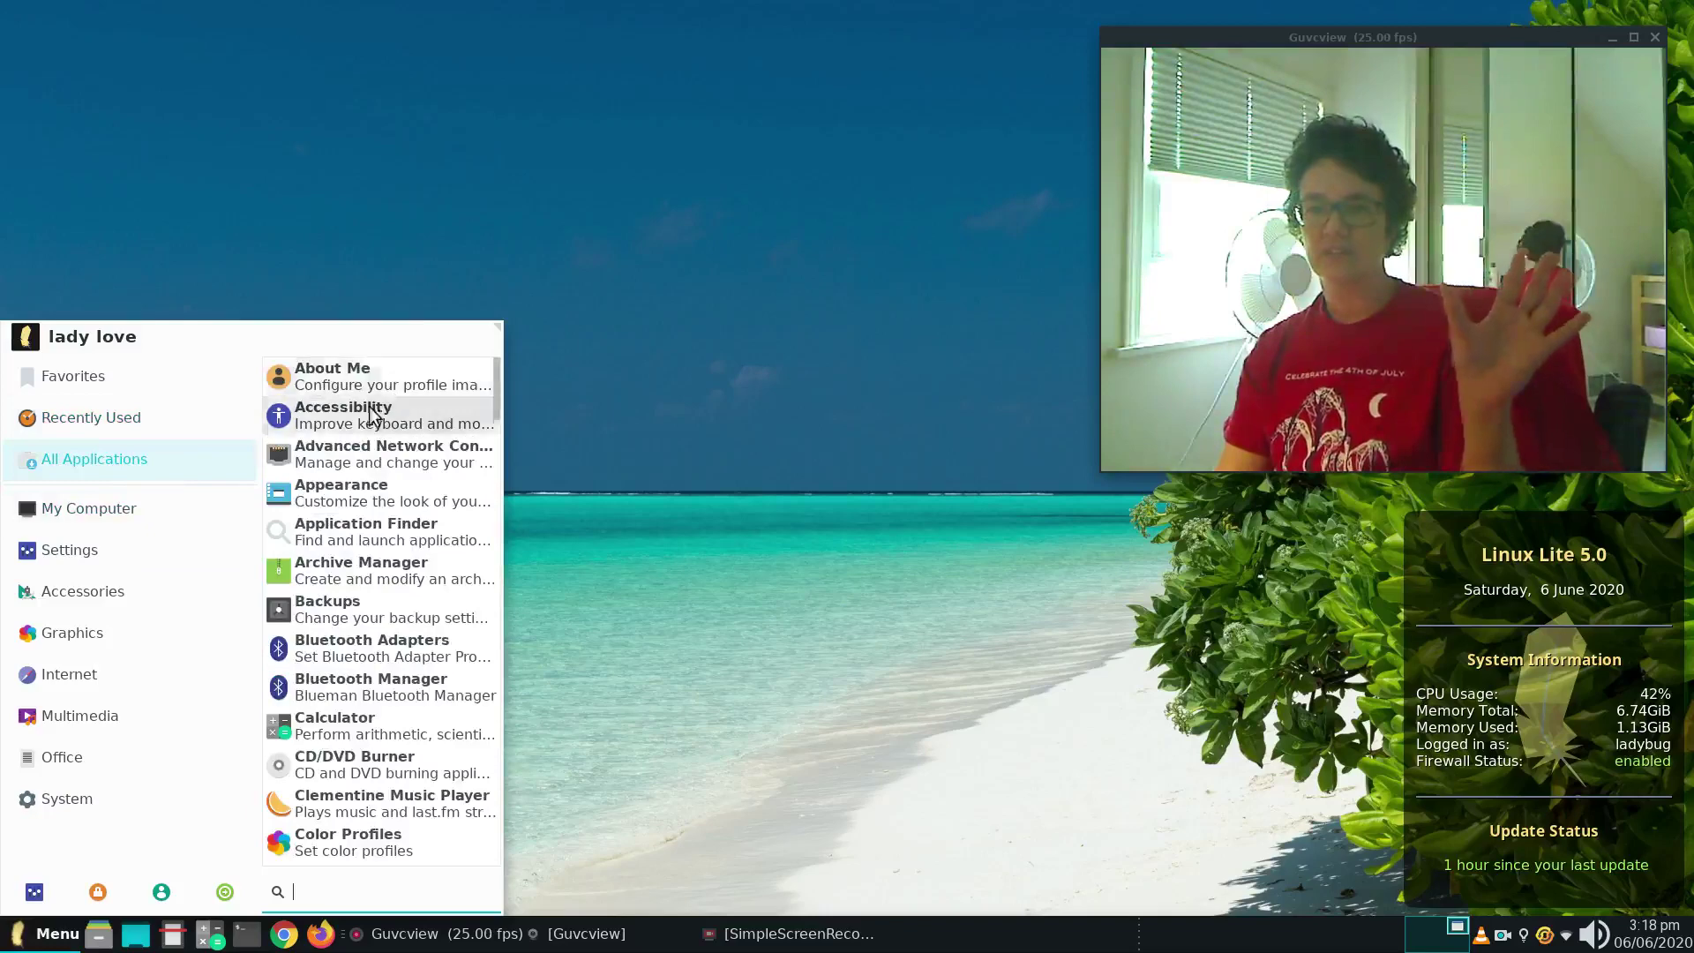
mouse_move(67, 517)
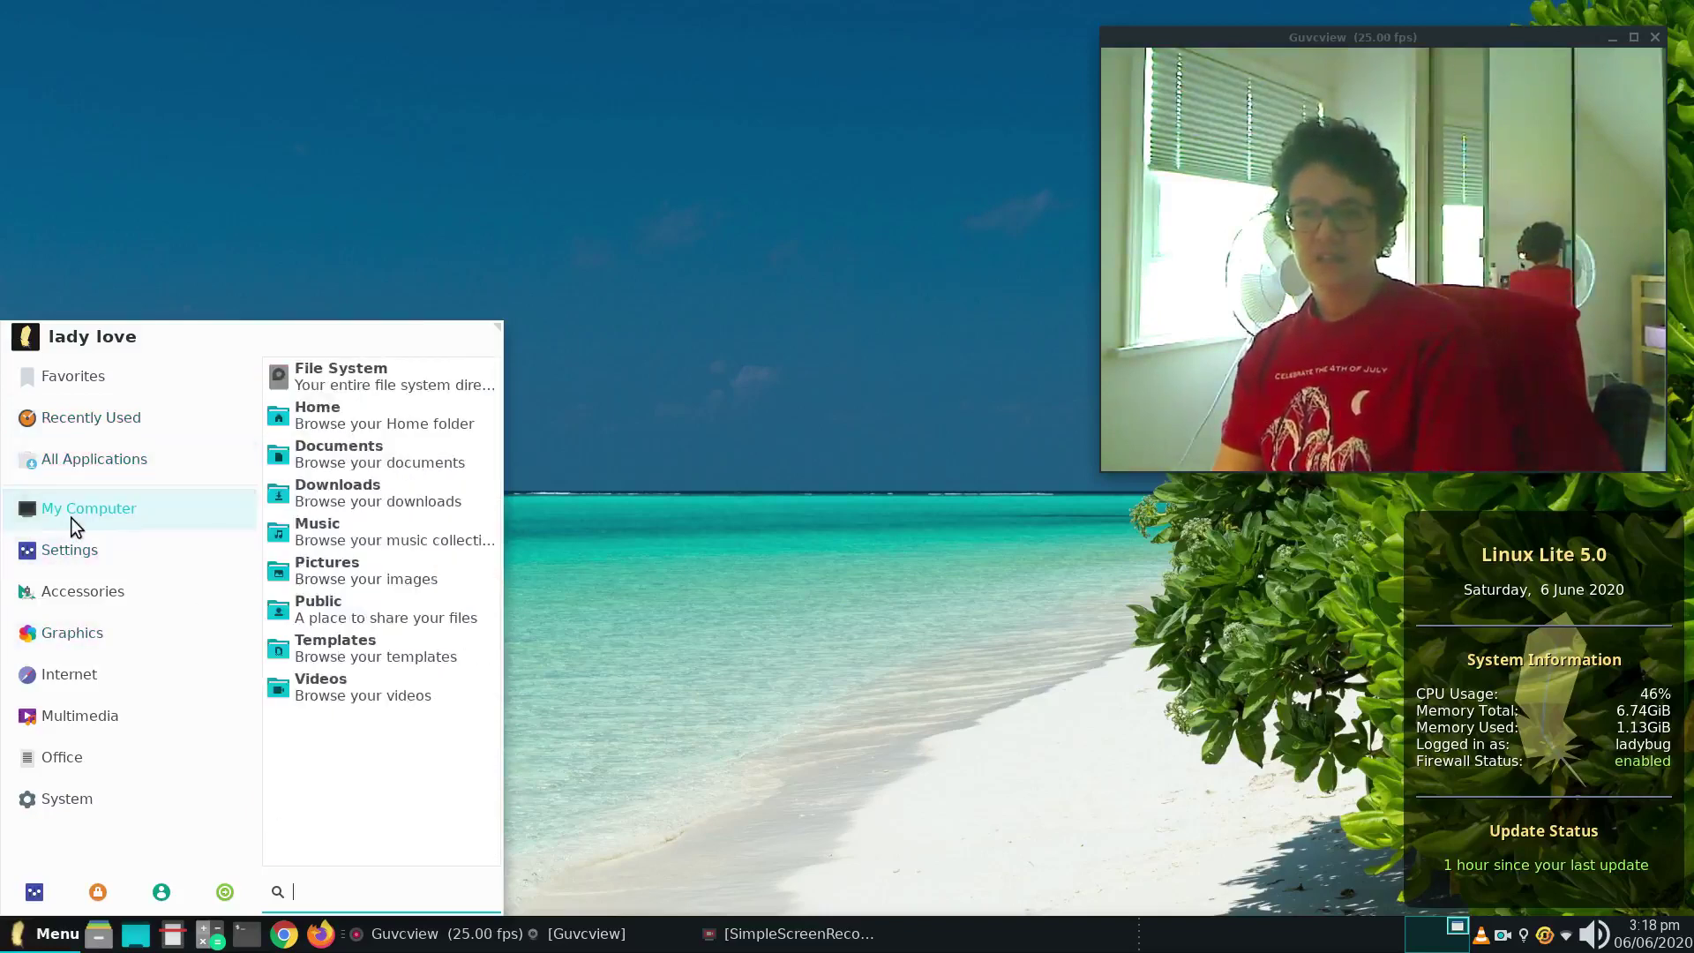
mouse_move(99, 553)
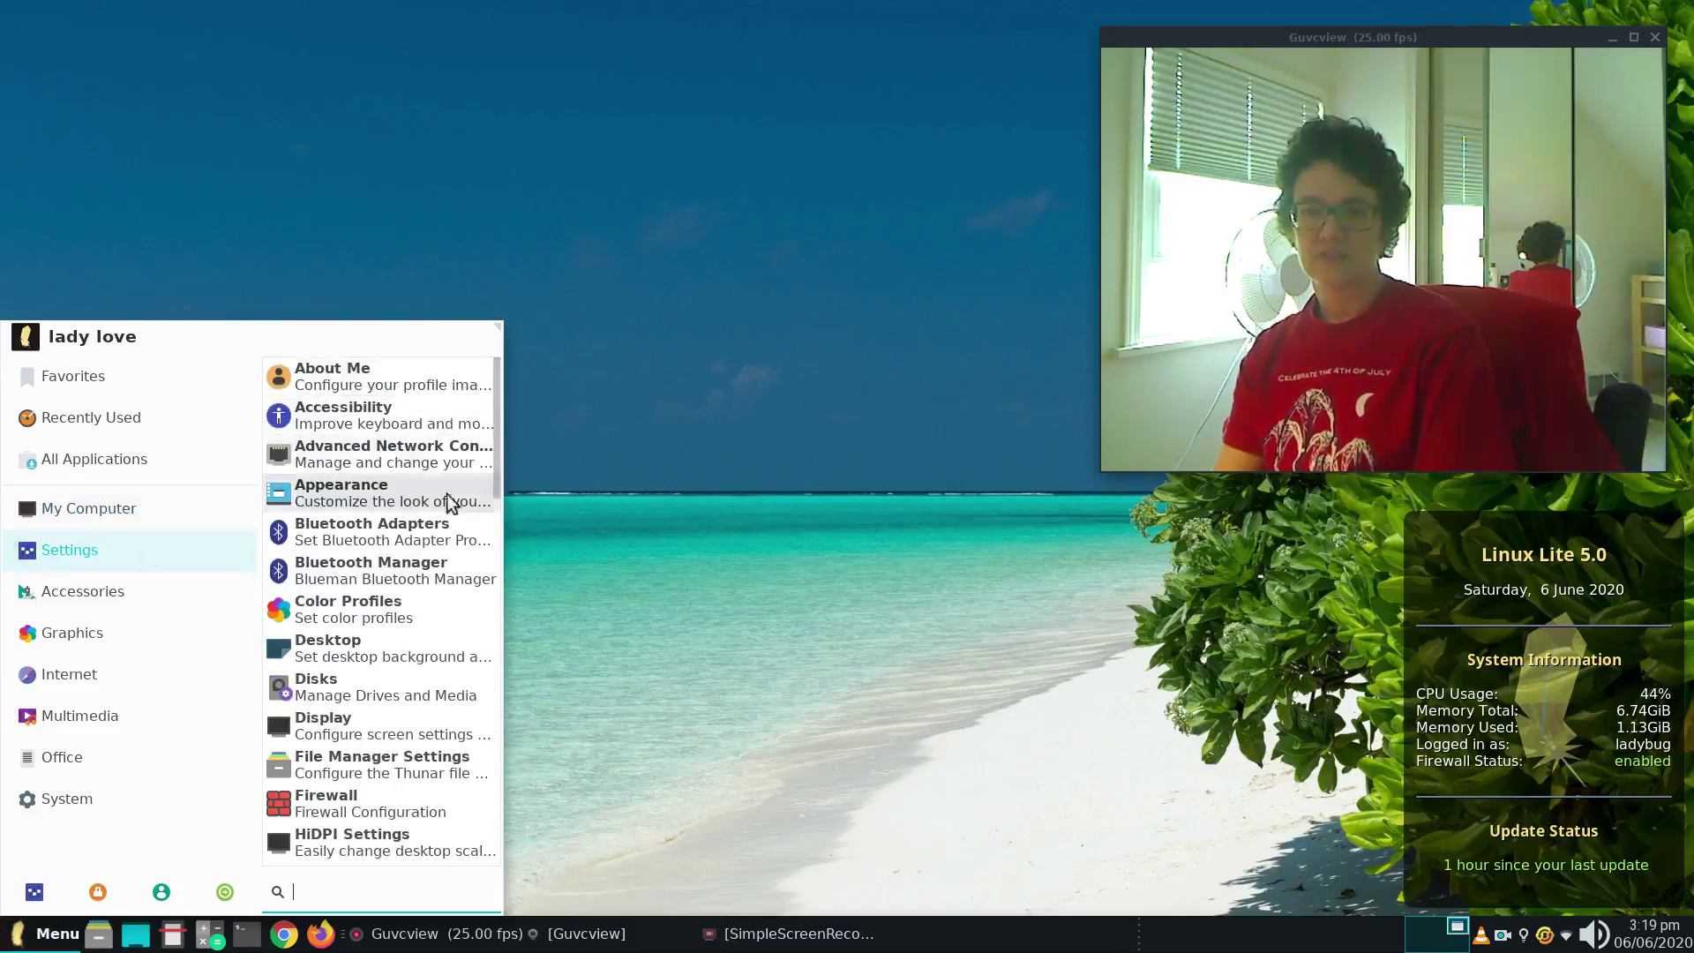
scroll(441, 533, down, 3)
scroll(441, 534, down, 6)
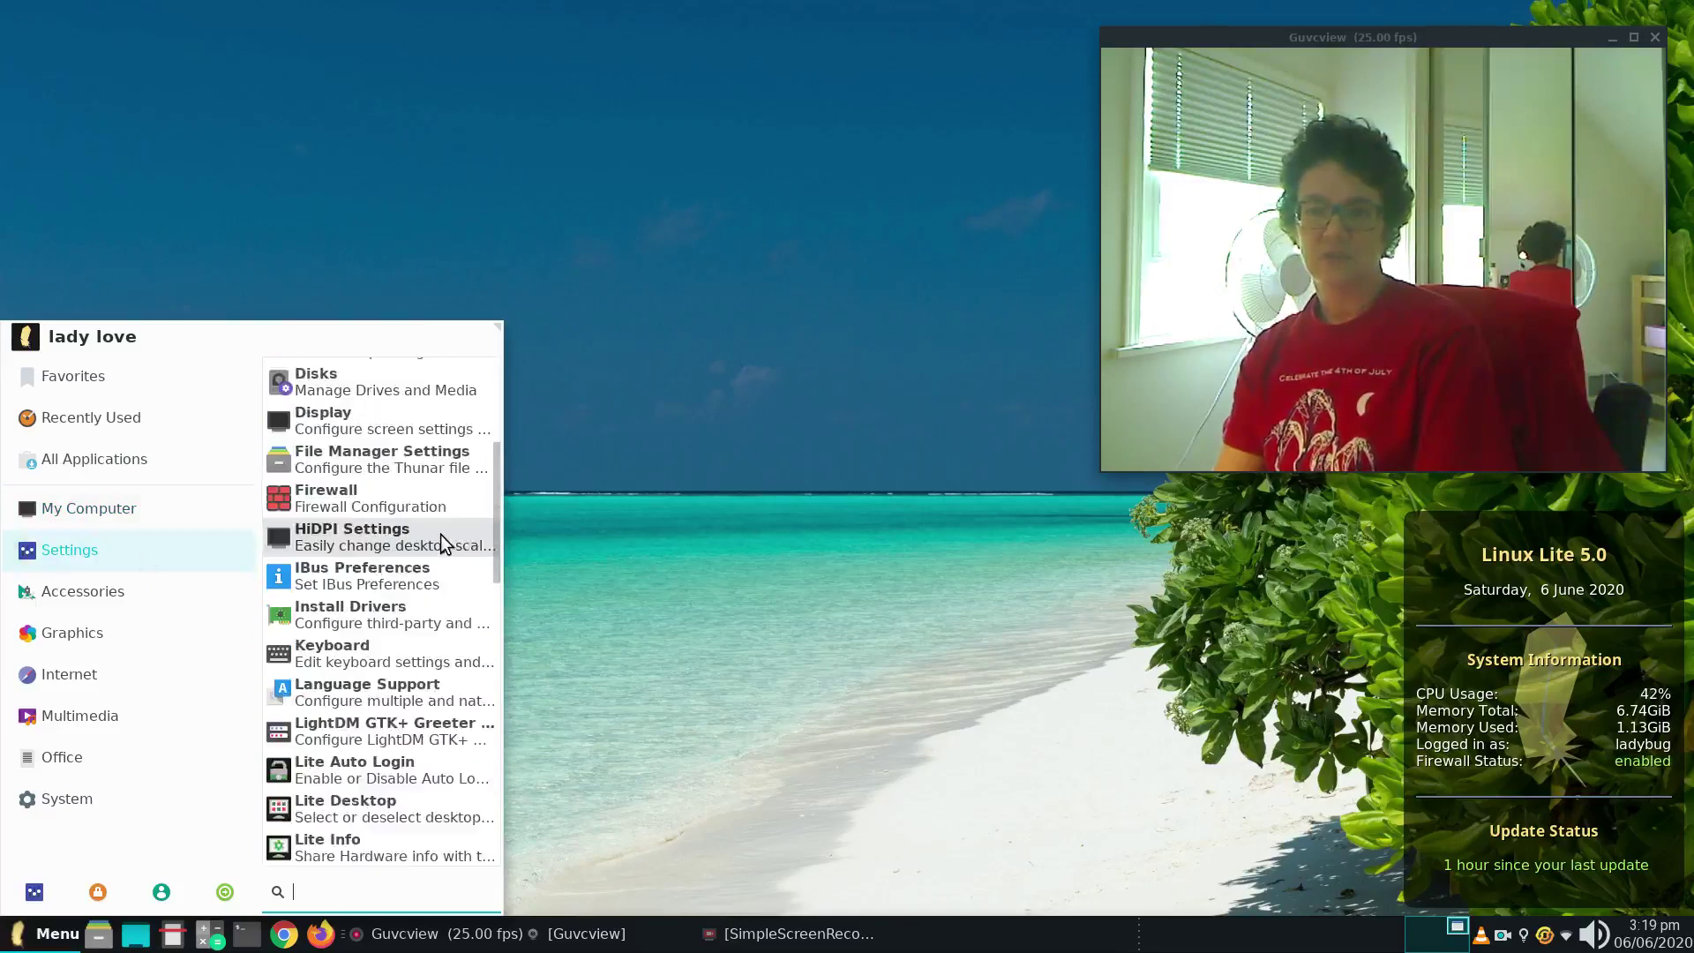
scroll(441, 534, down, 8)
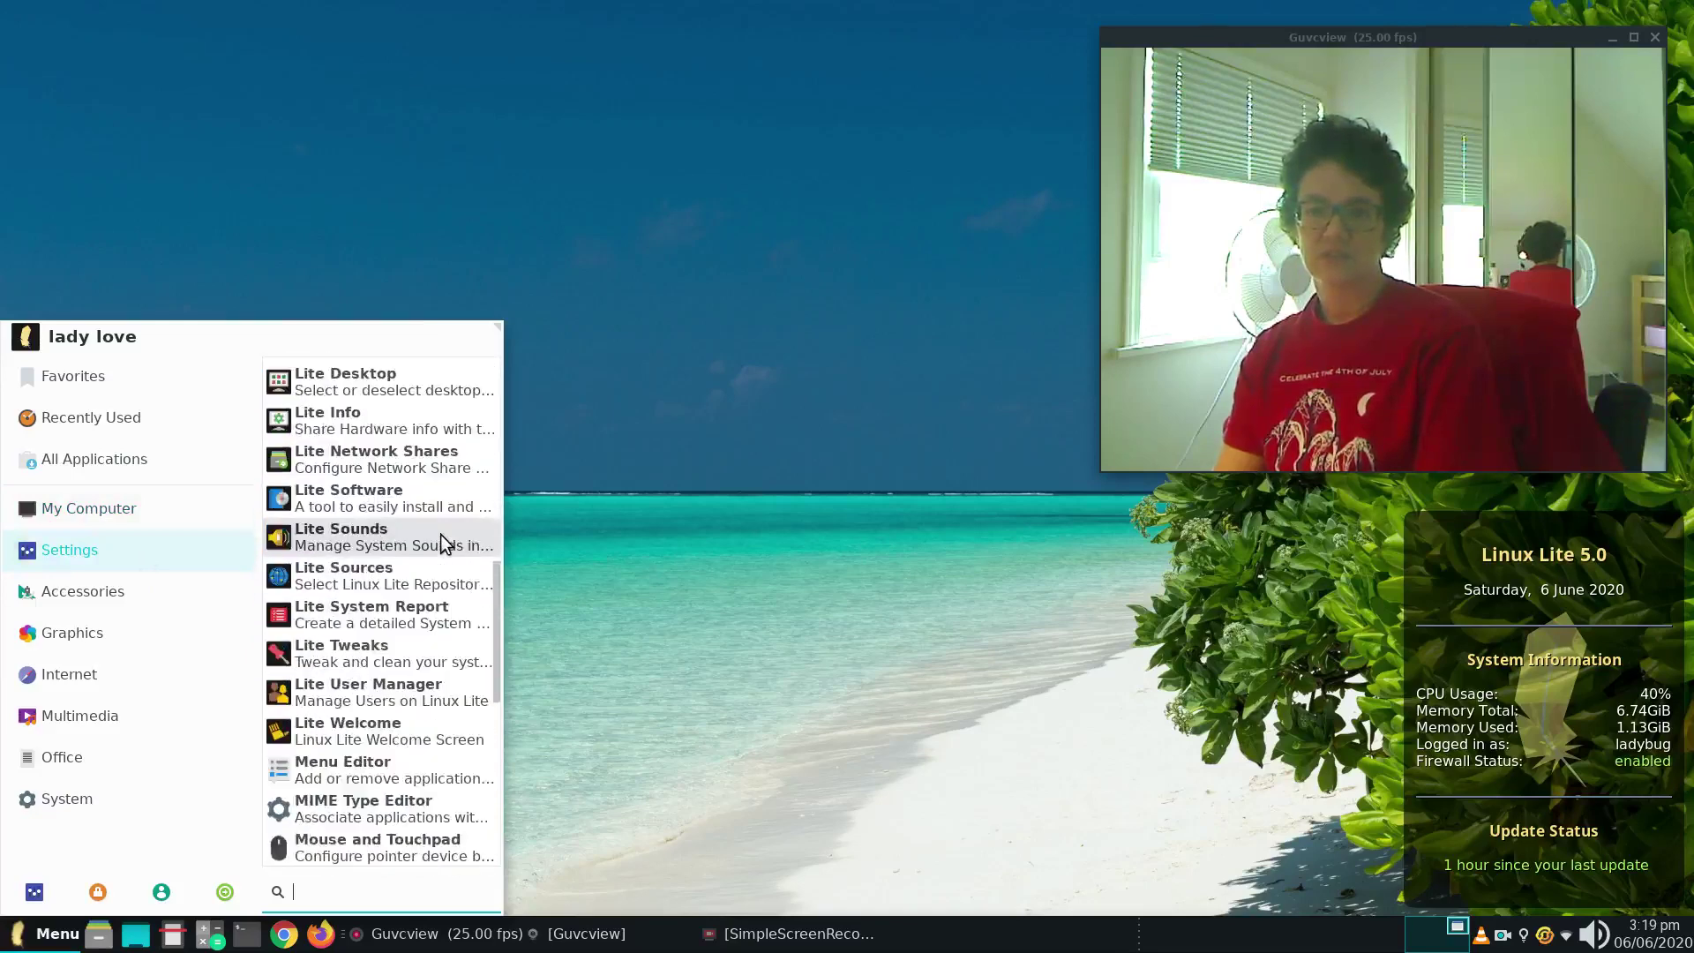
scroll(441, 534, down, 6)
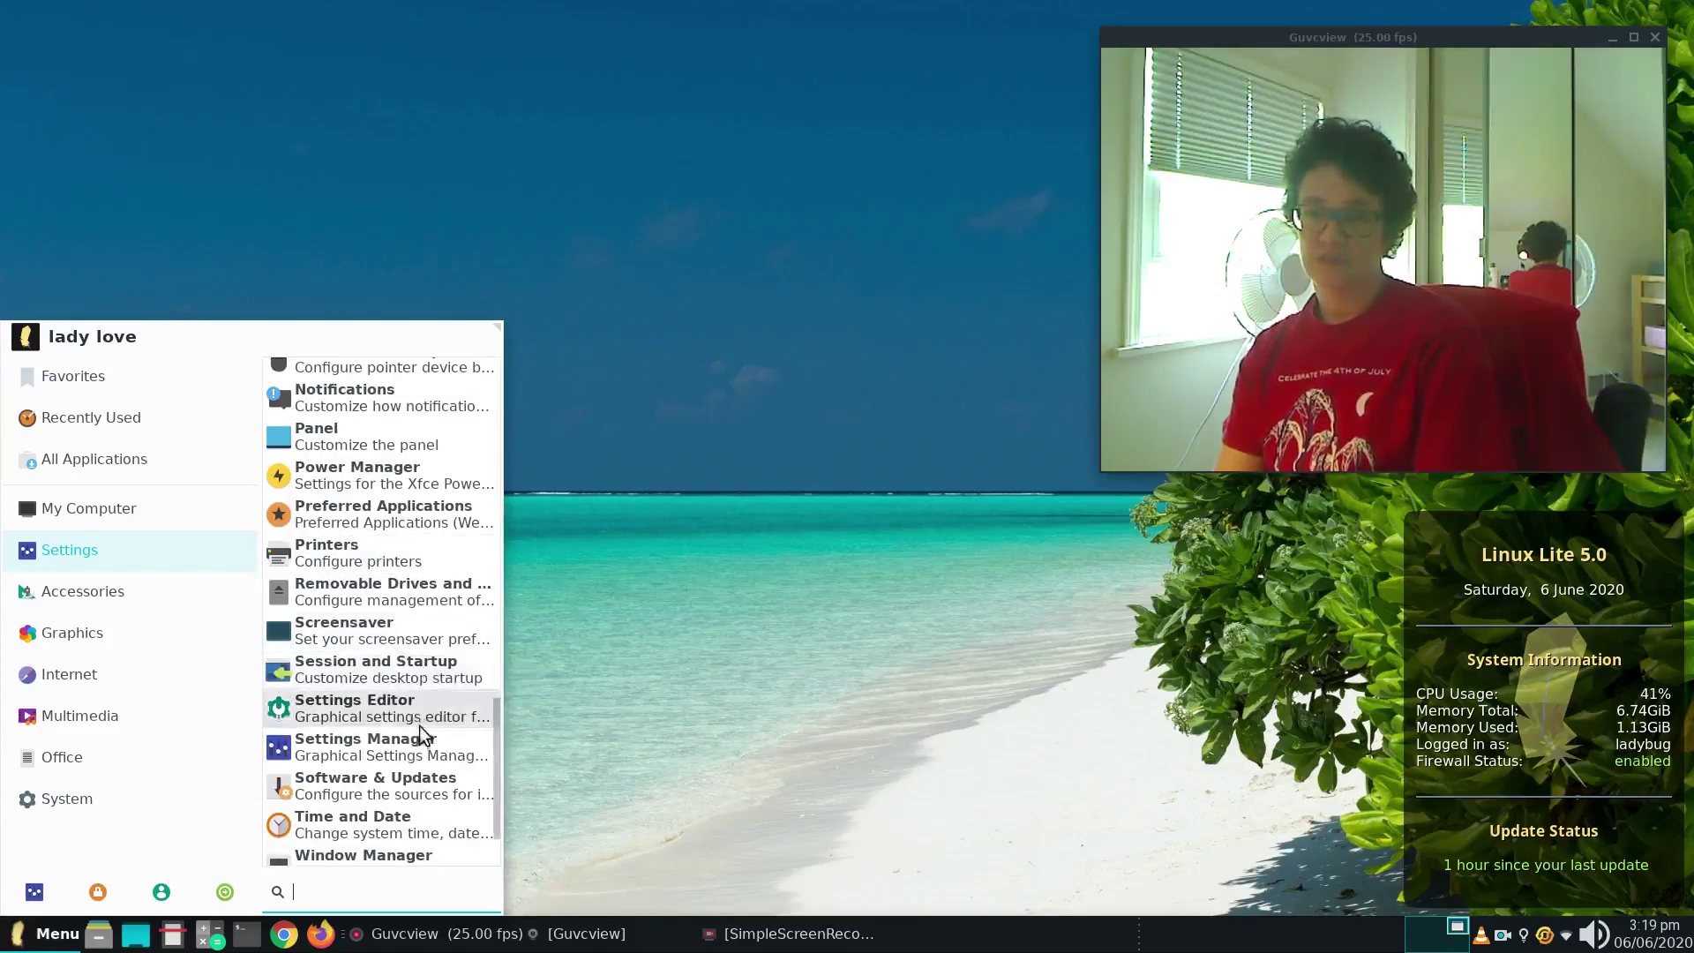
scroll(419, 726, down, 2)
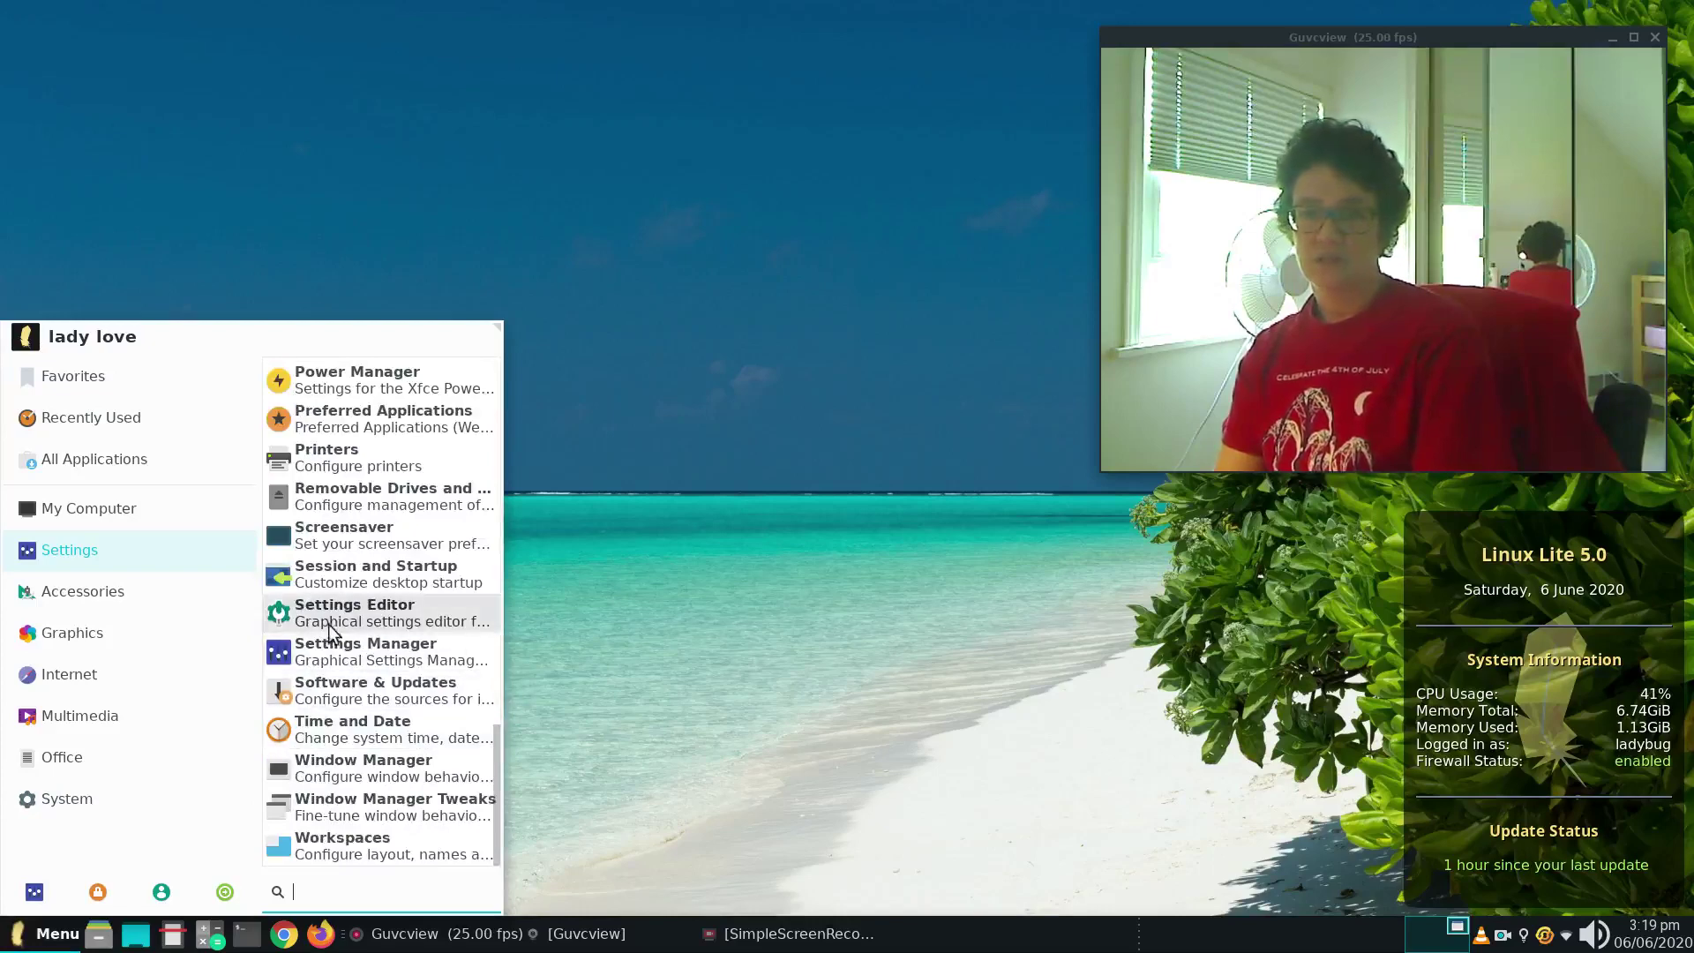
Browse the Accessories, Graphics, Office, Internet, Multimedia and System categories in turn.
click(148, 583)
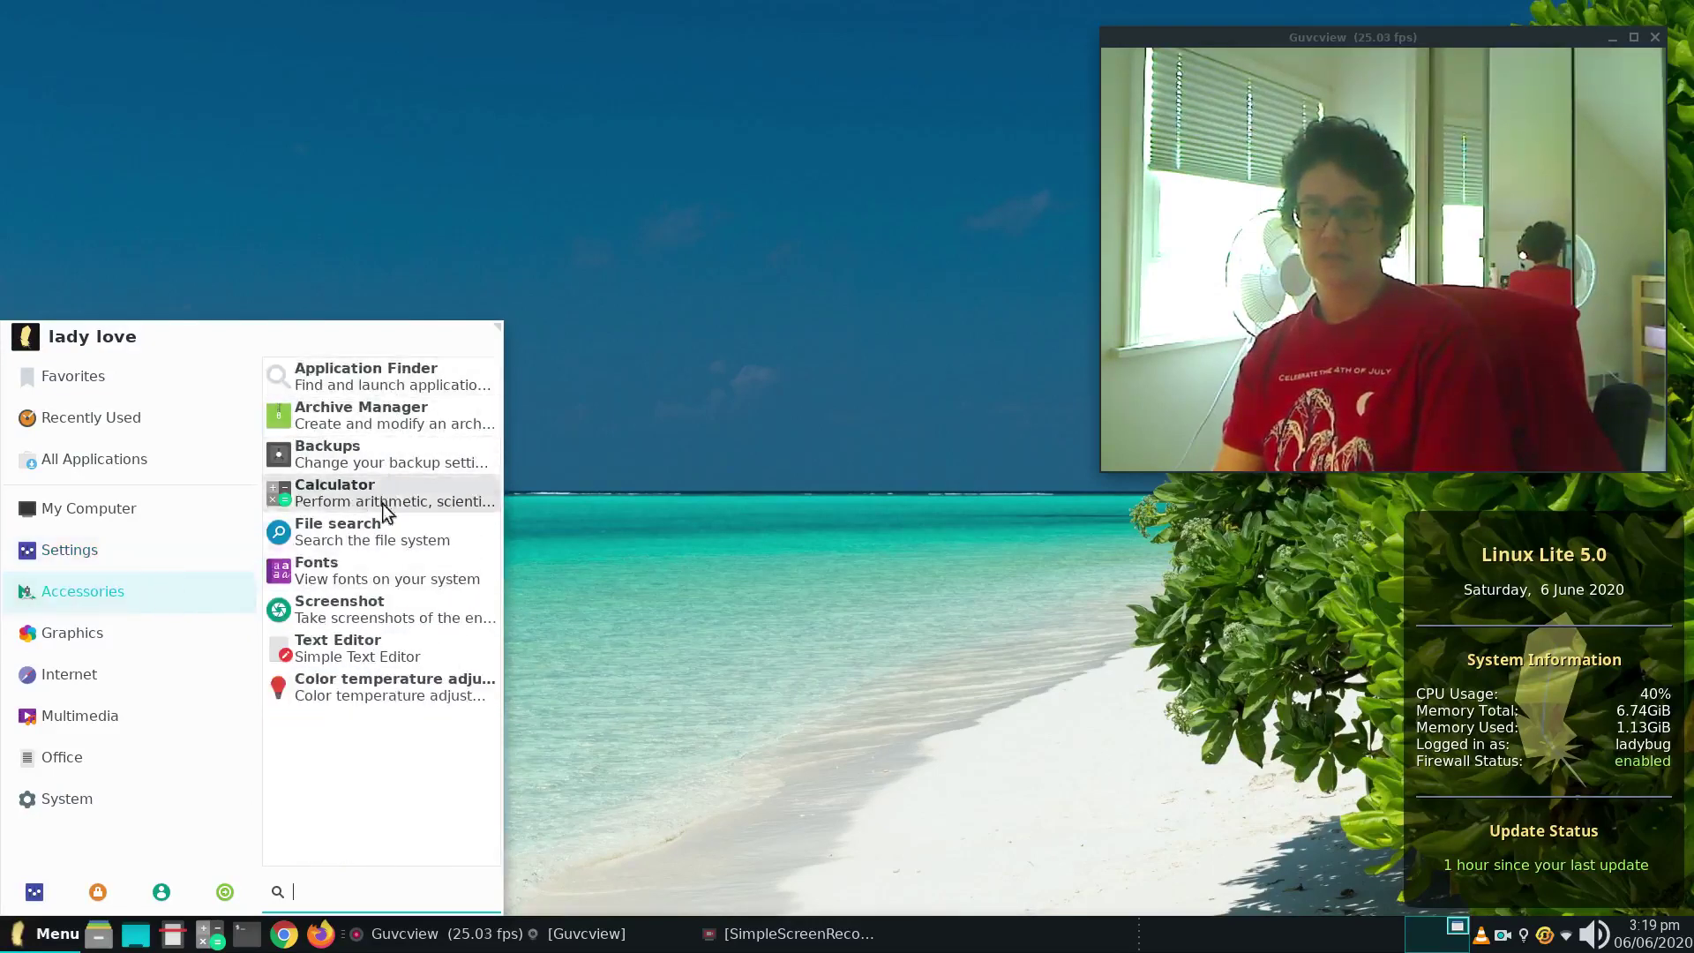
click(85, 636)
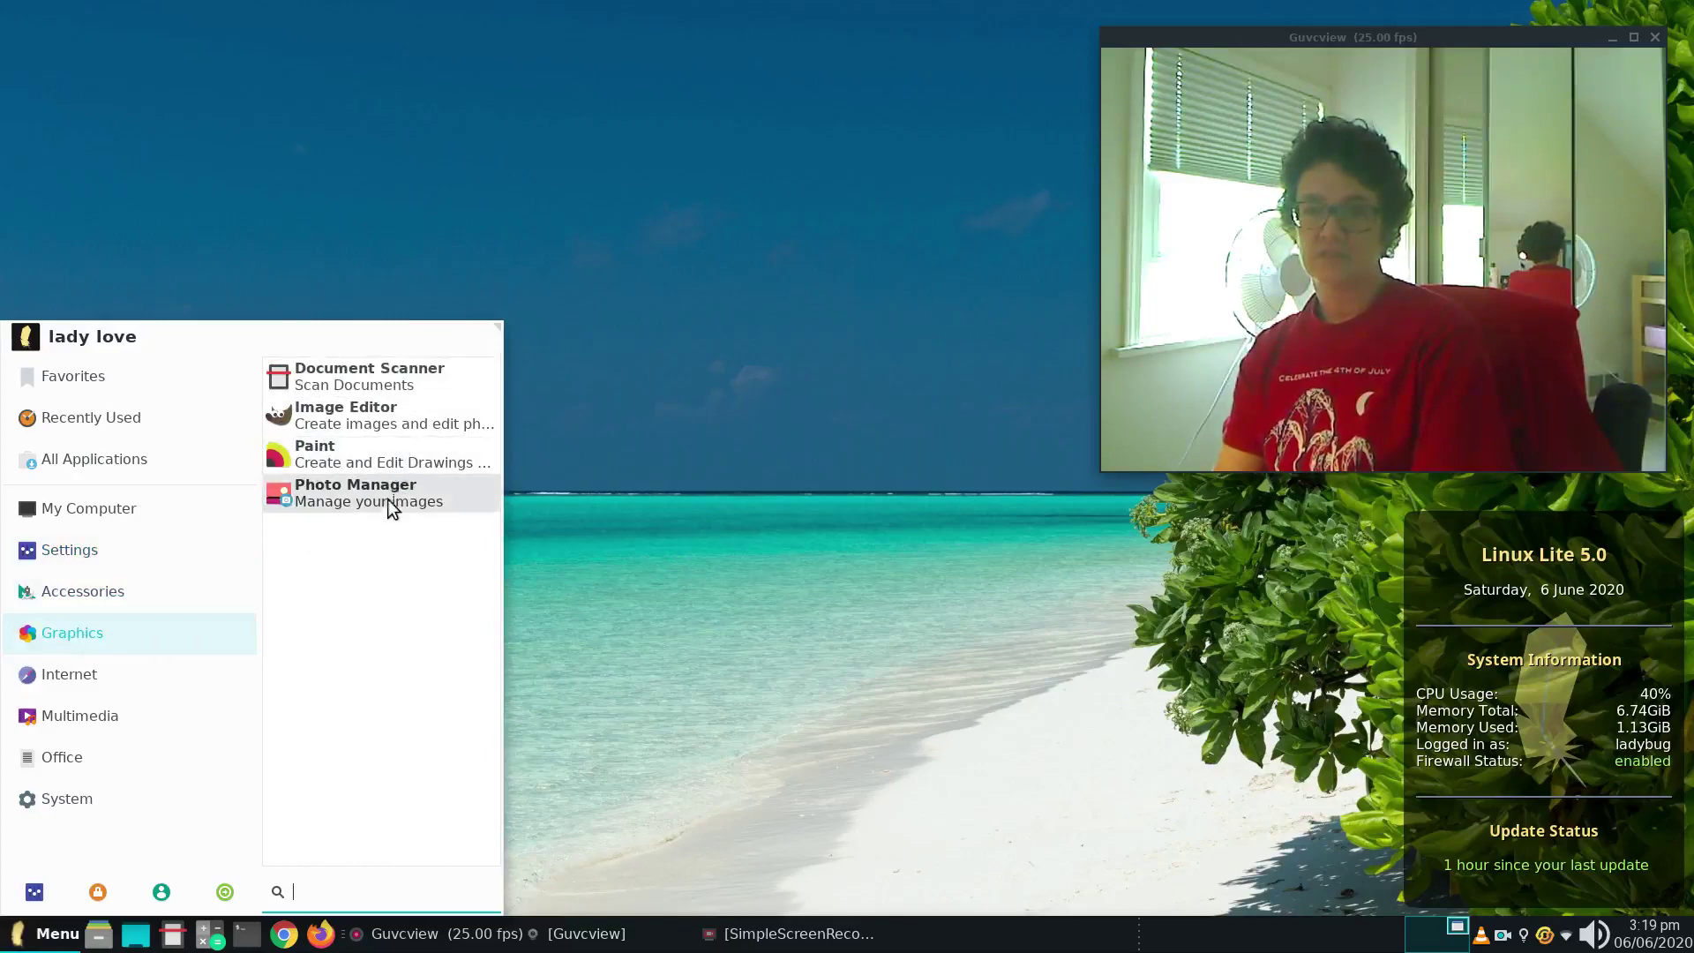
click(85, 748)
click(86, 690)
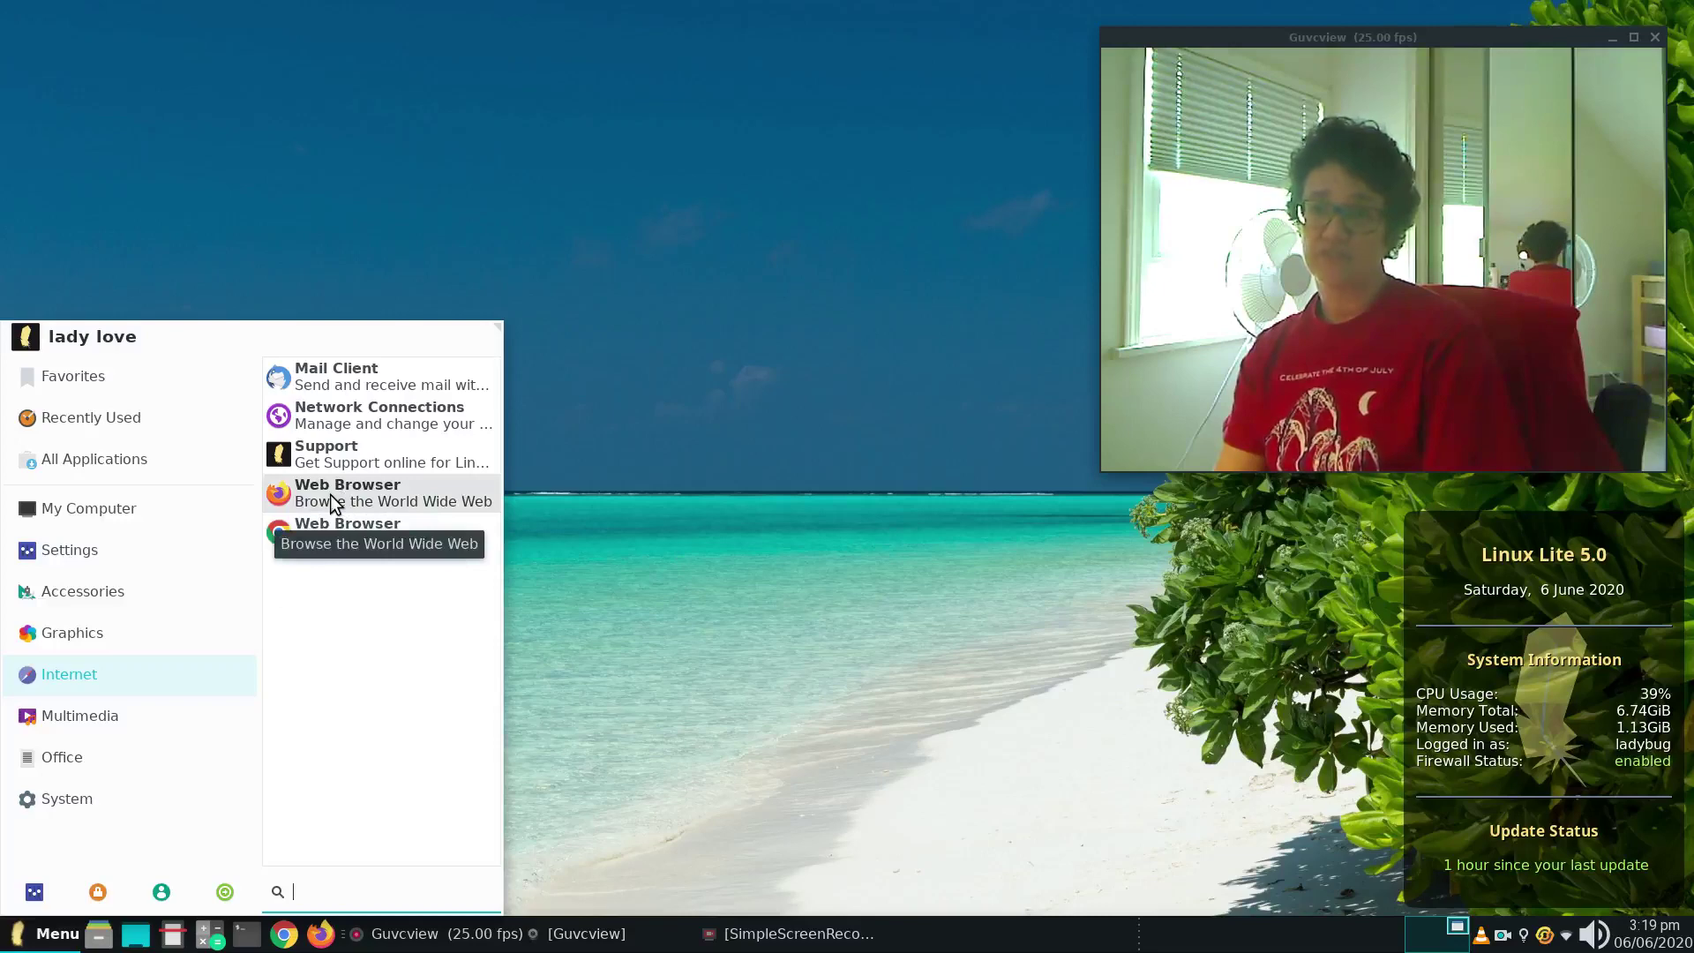
click(110, 717)
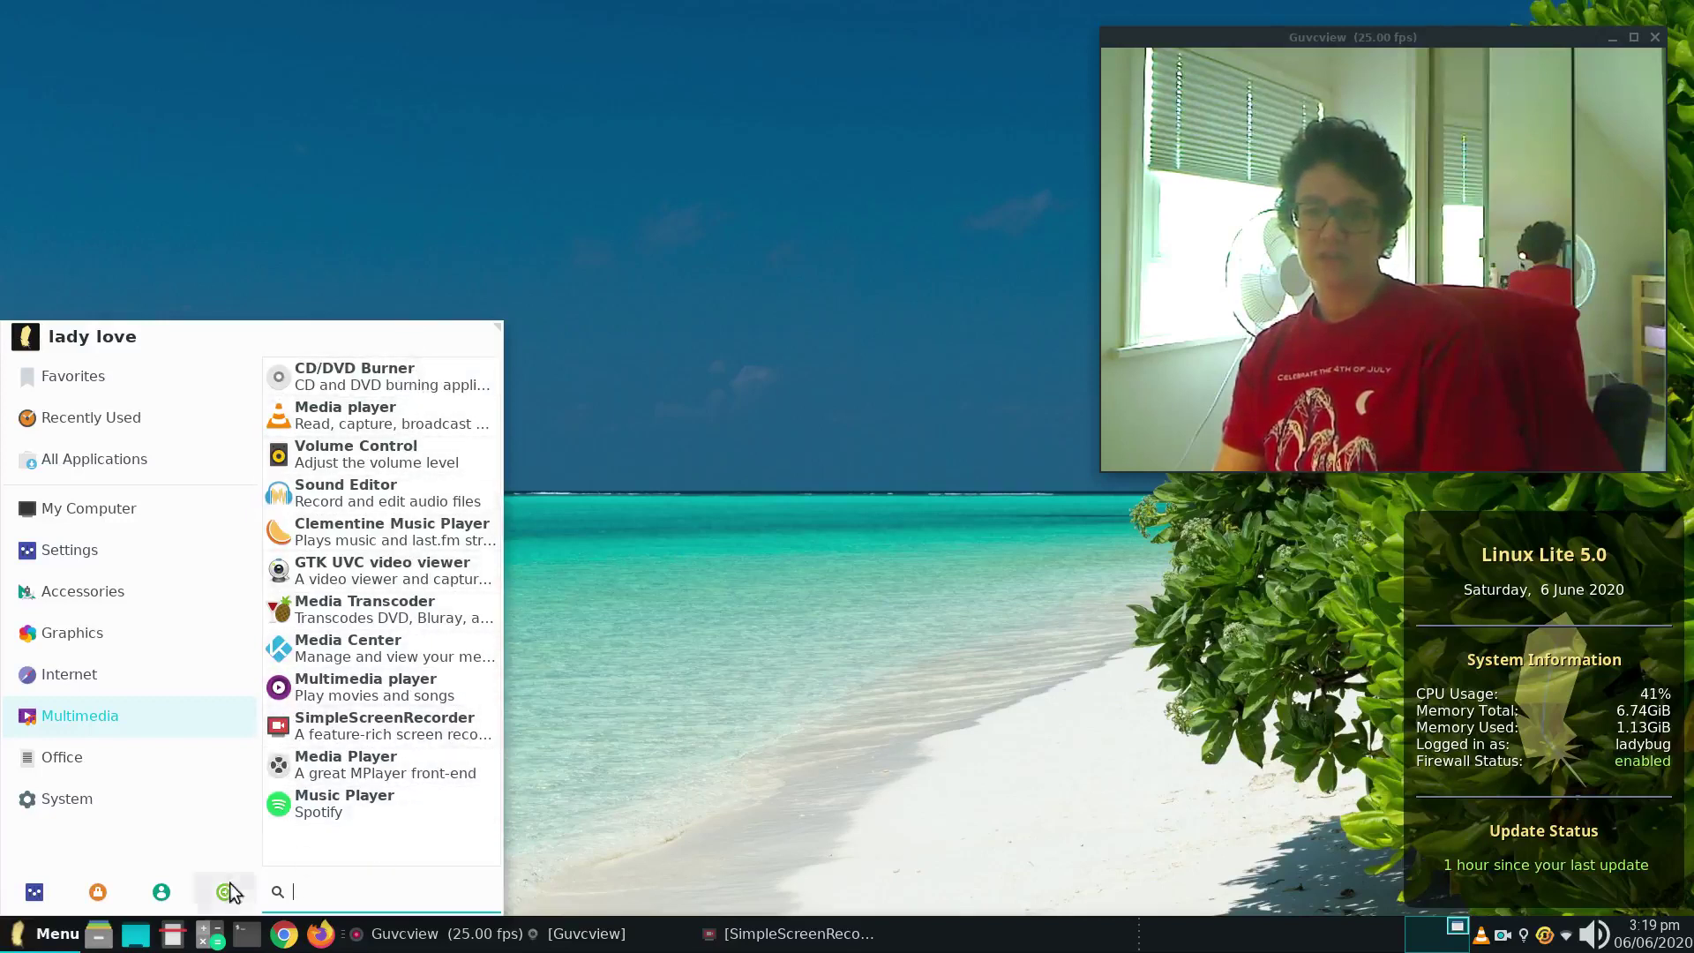
click(130, 761)
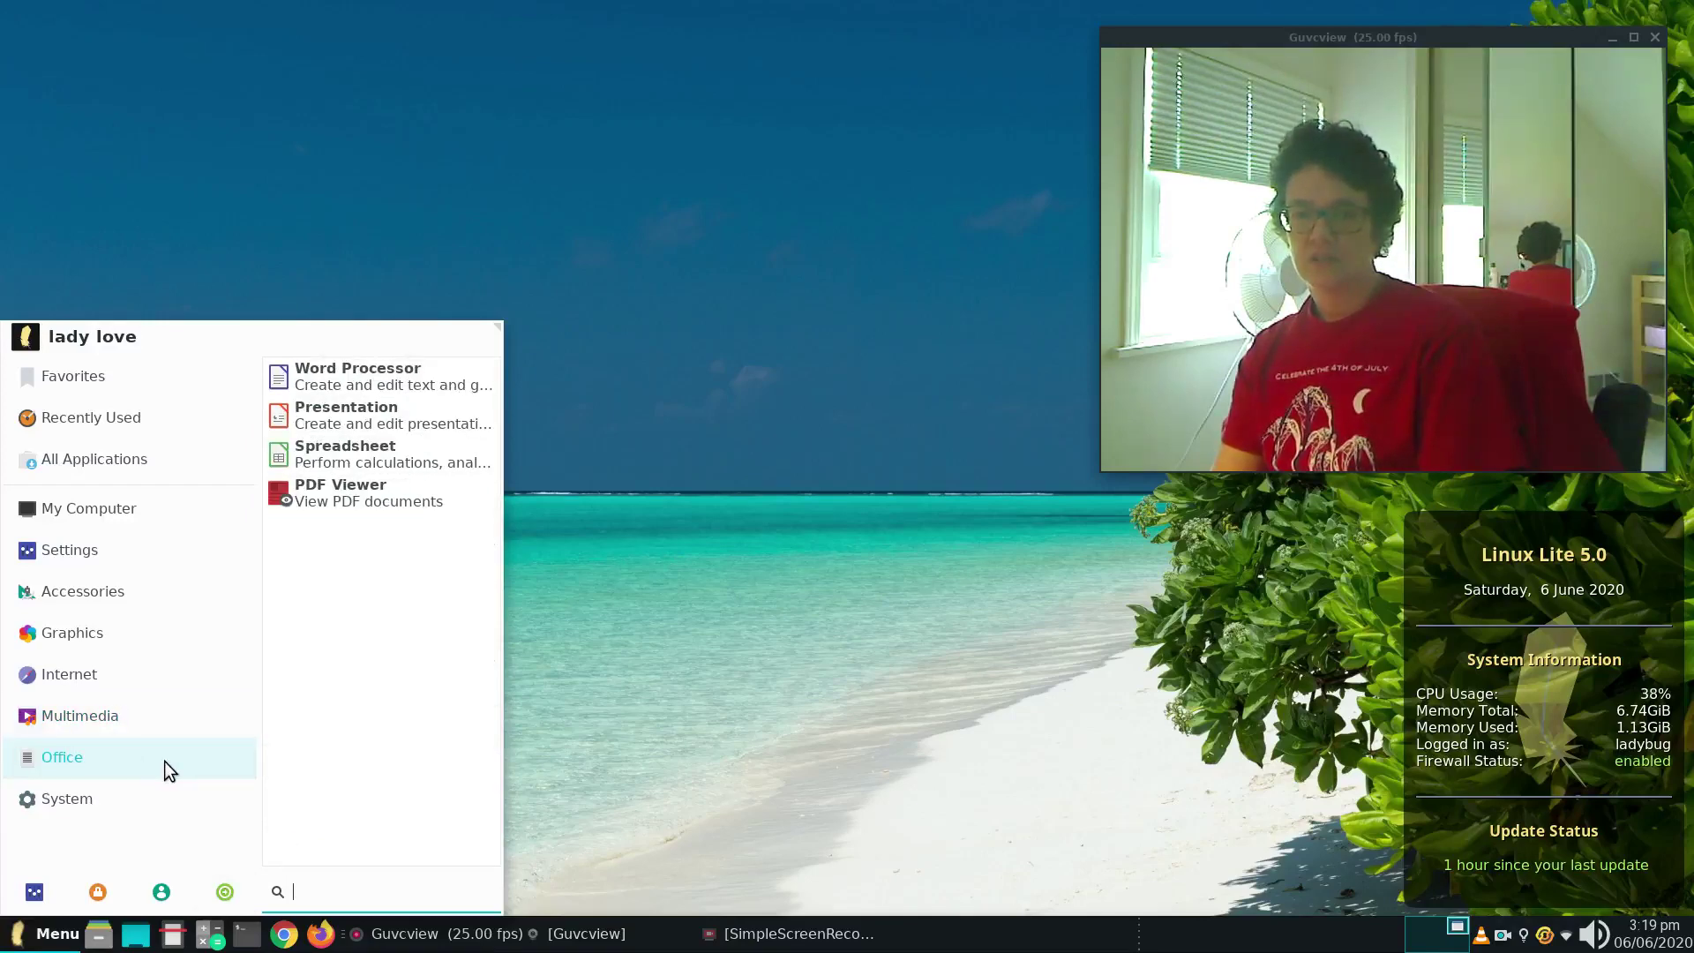
click(113, 807)
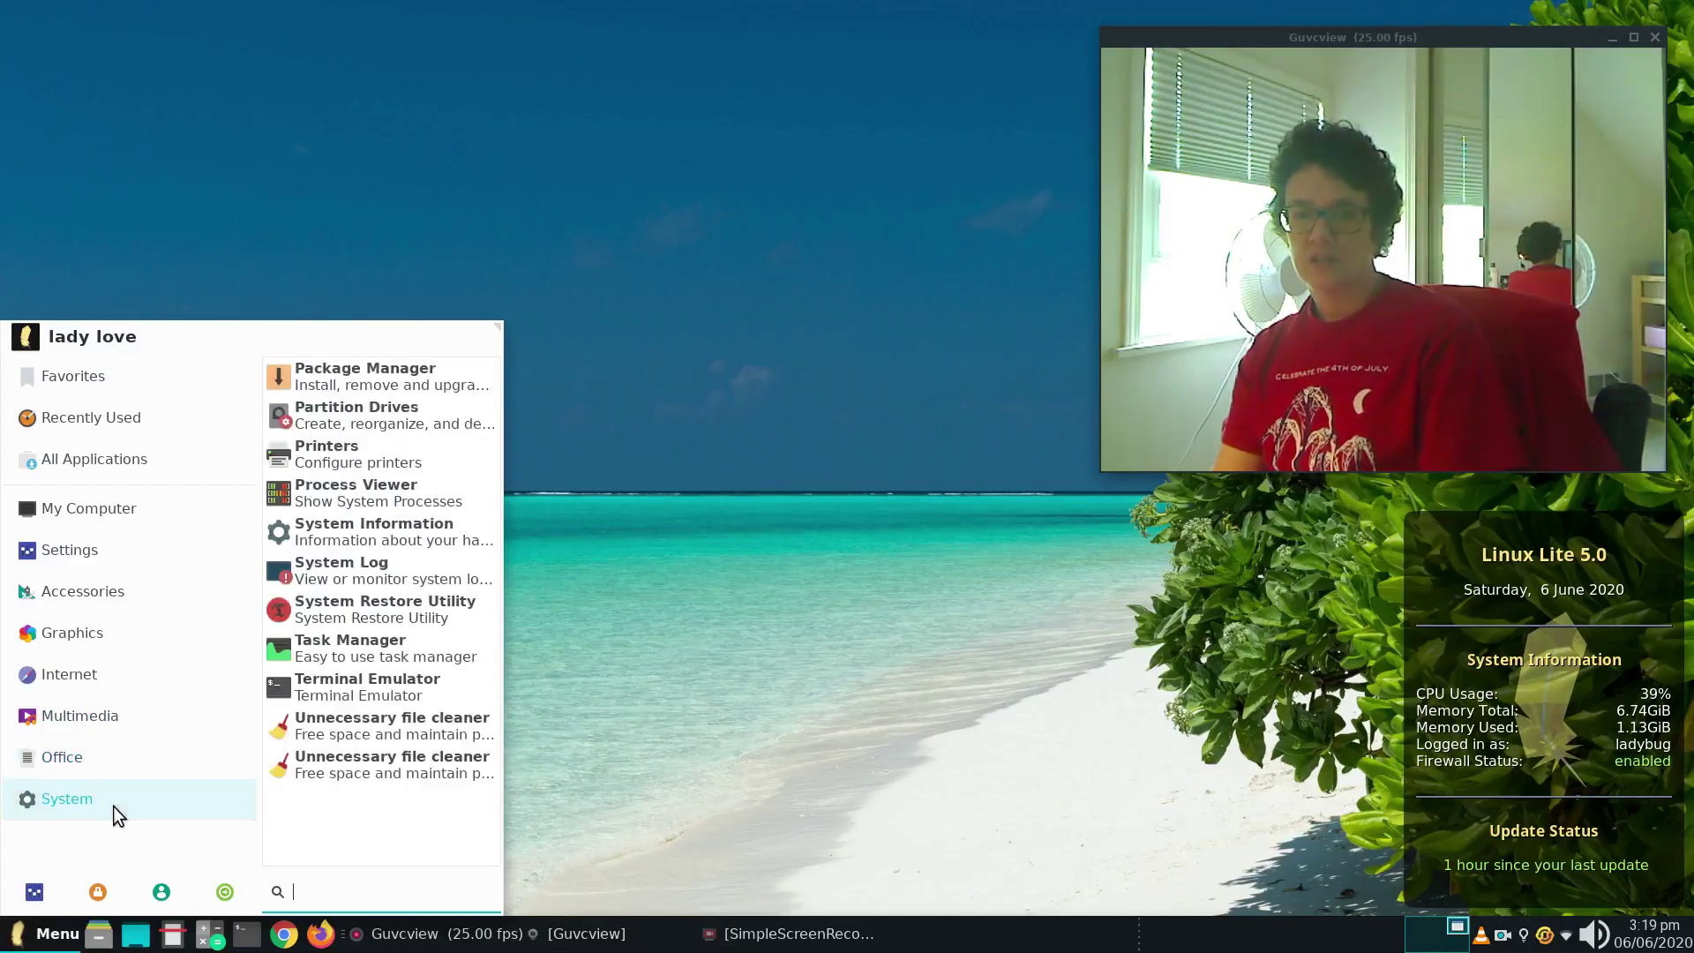
click(394, 726)
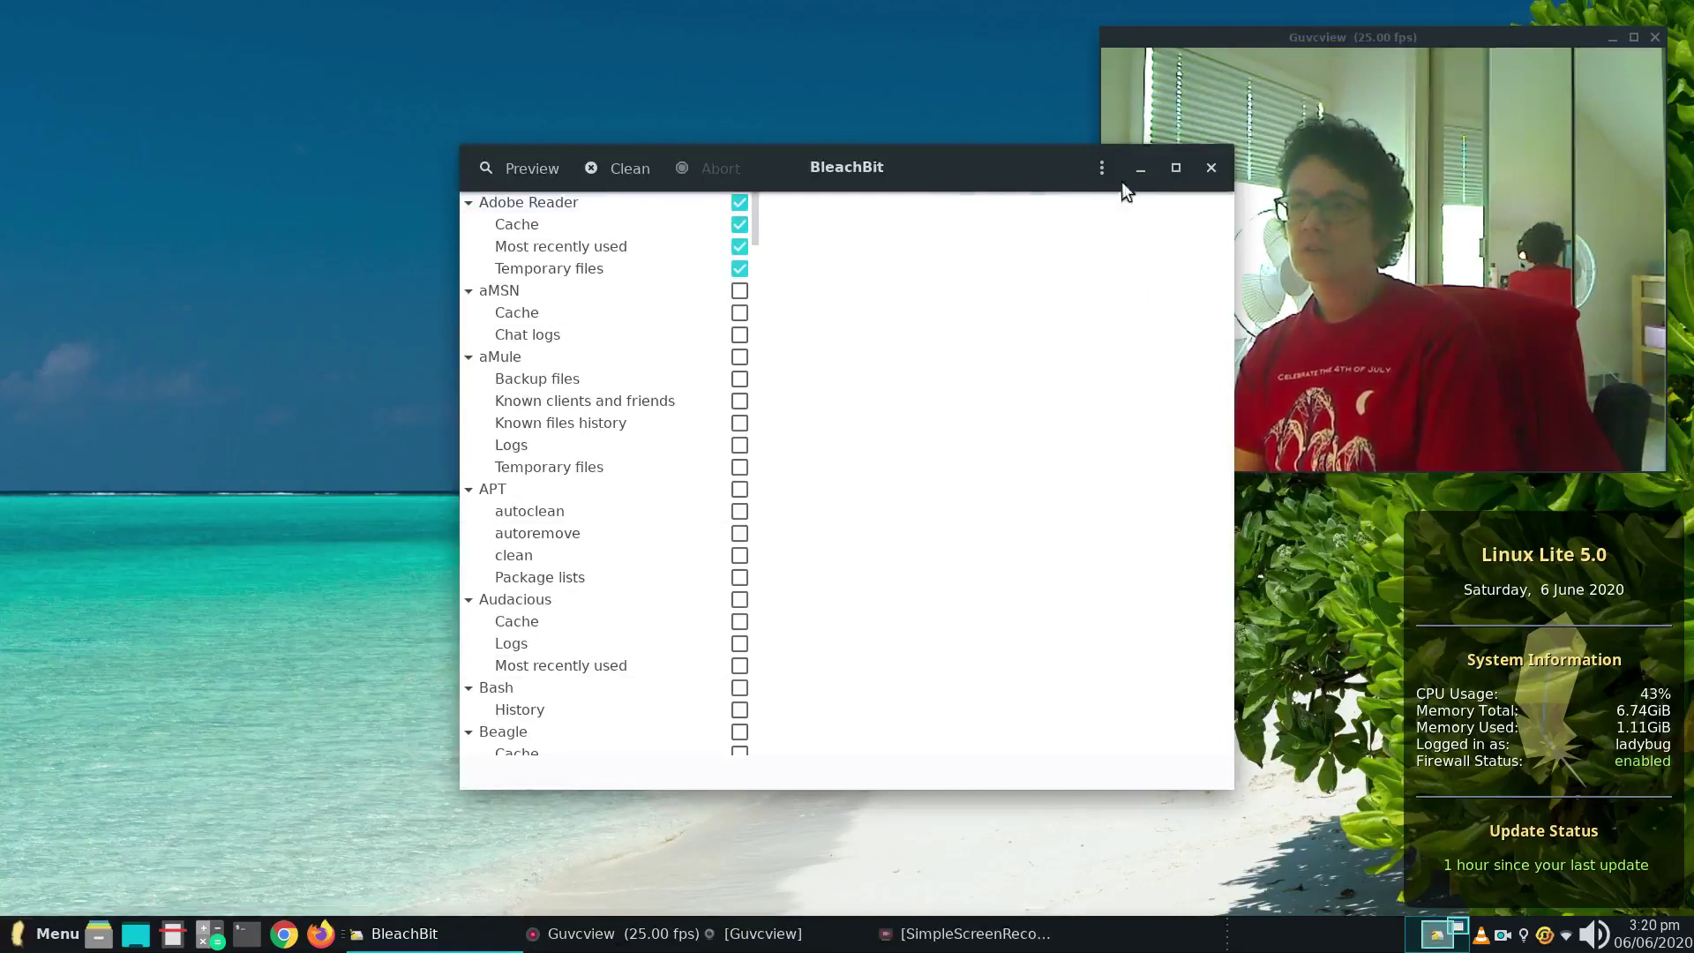
click(1101, 168)
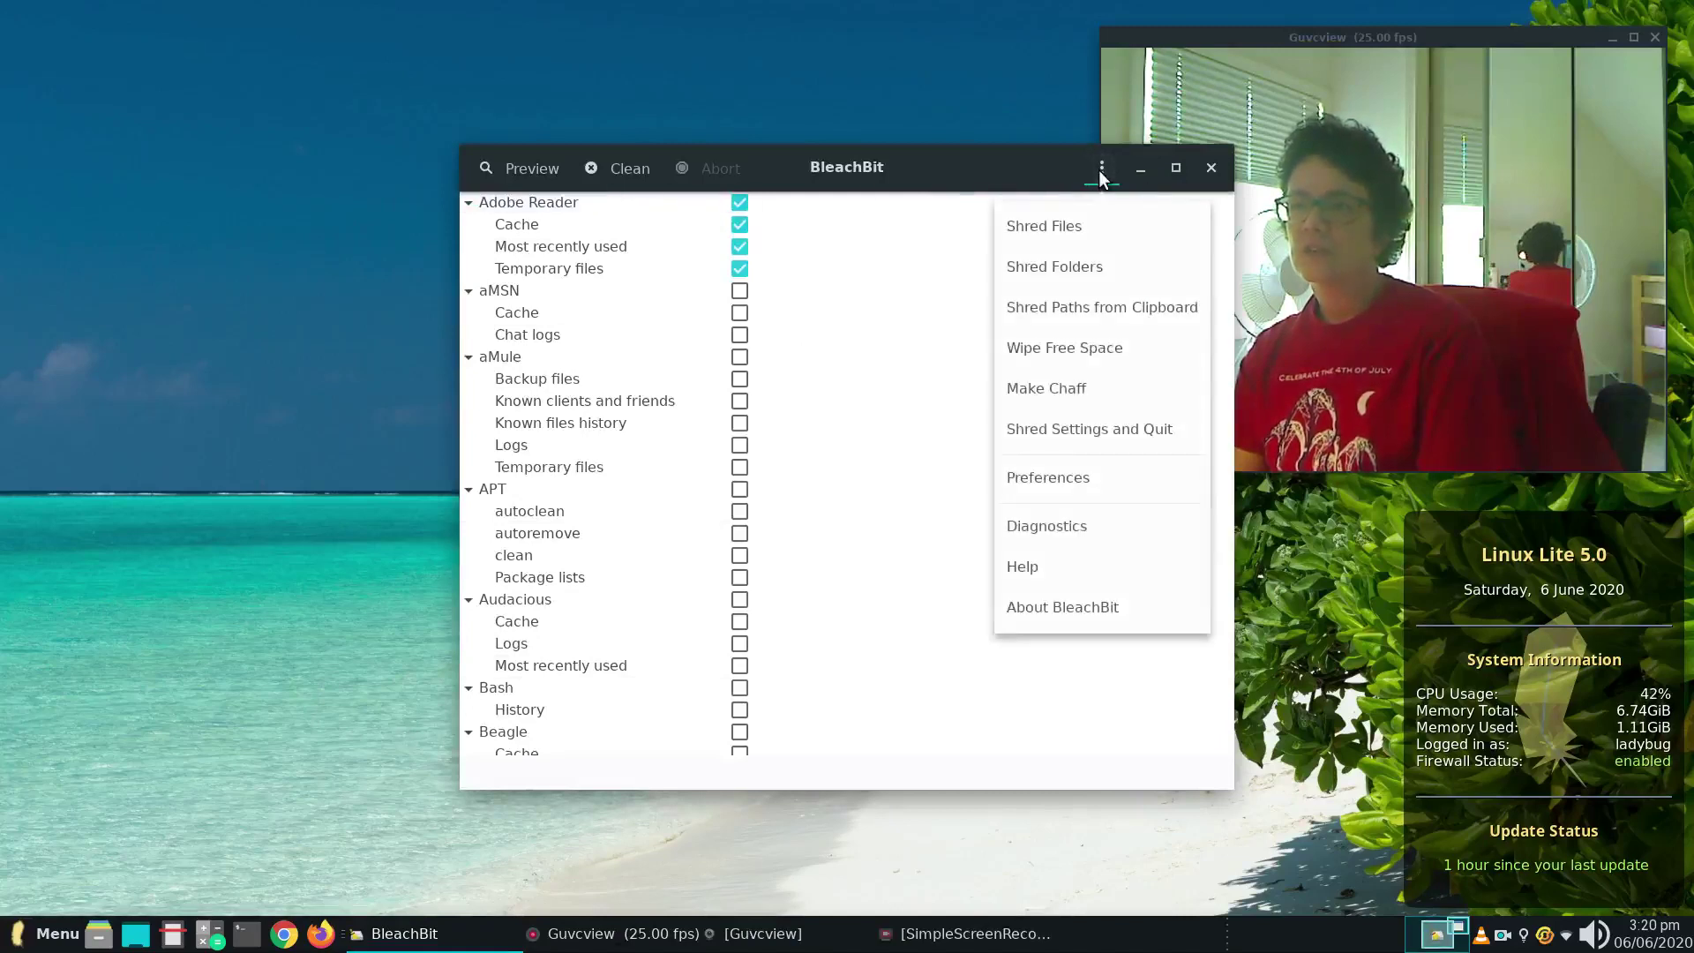
click(1068, 607)
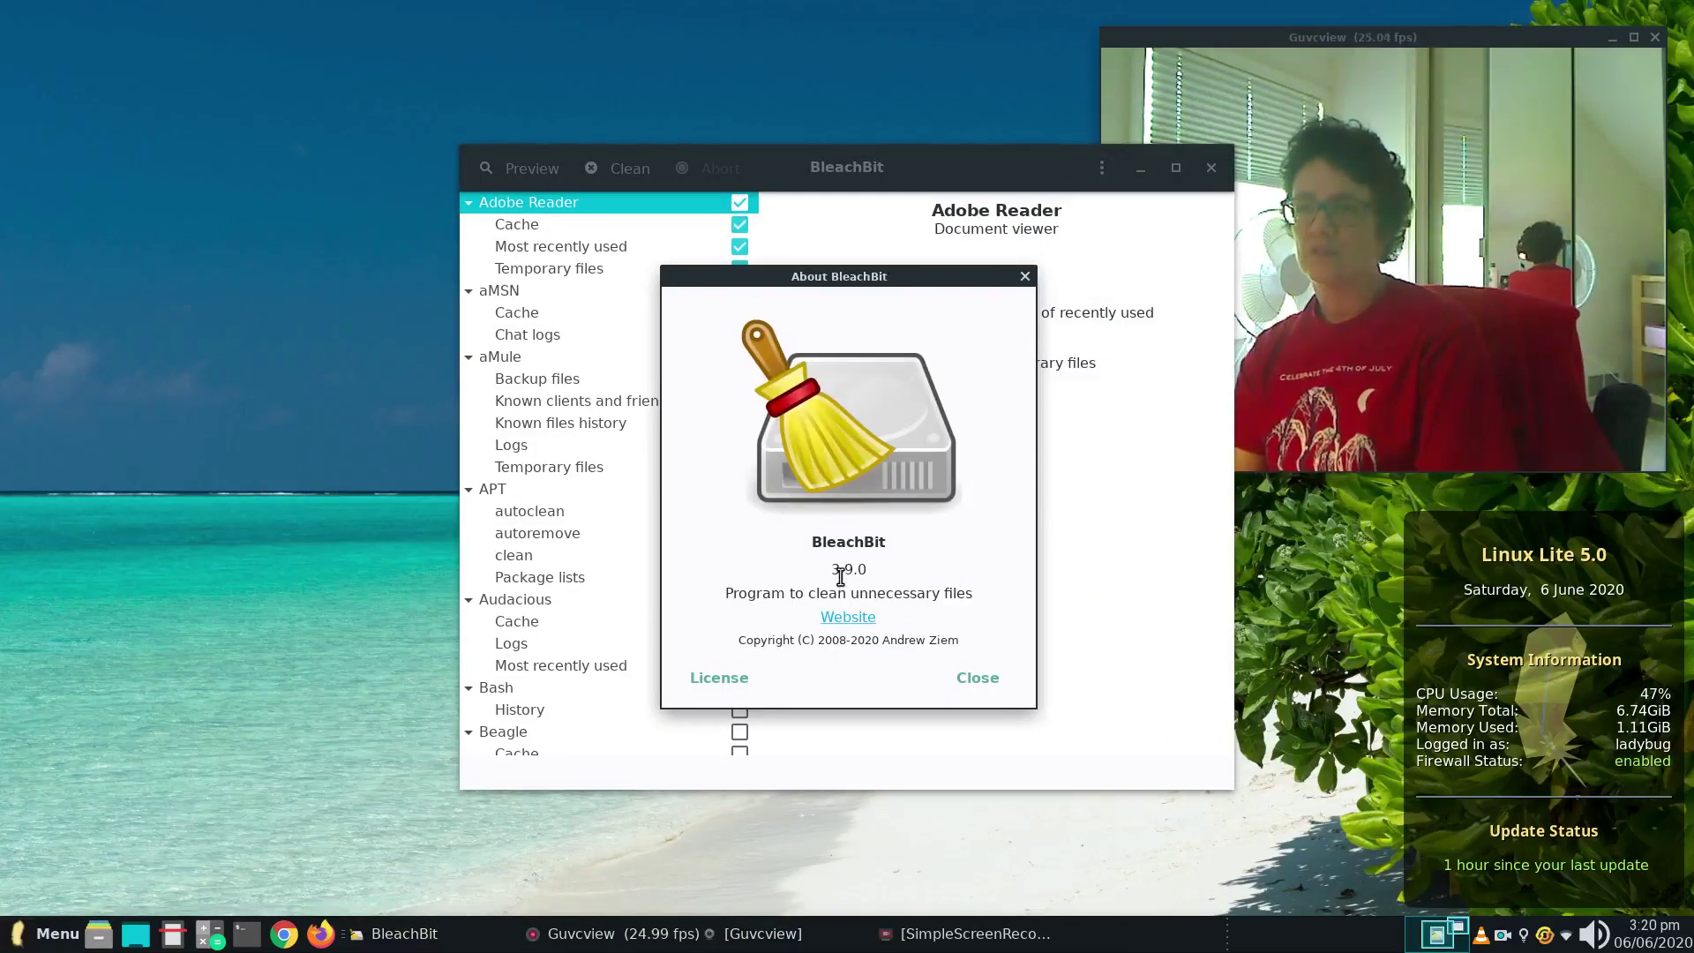
click(1025, 276)
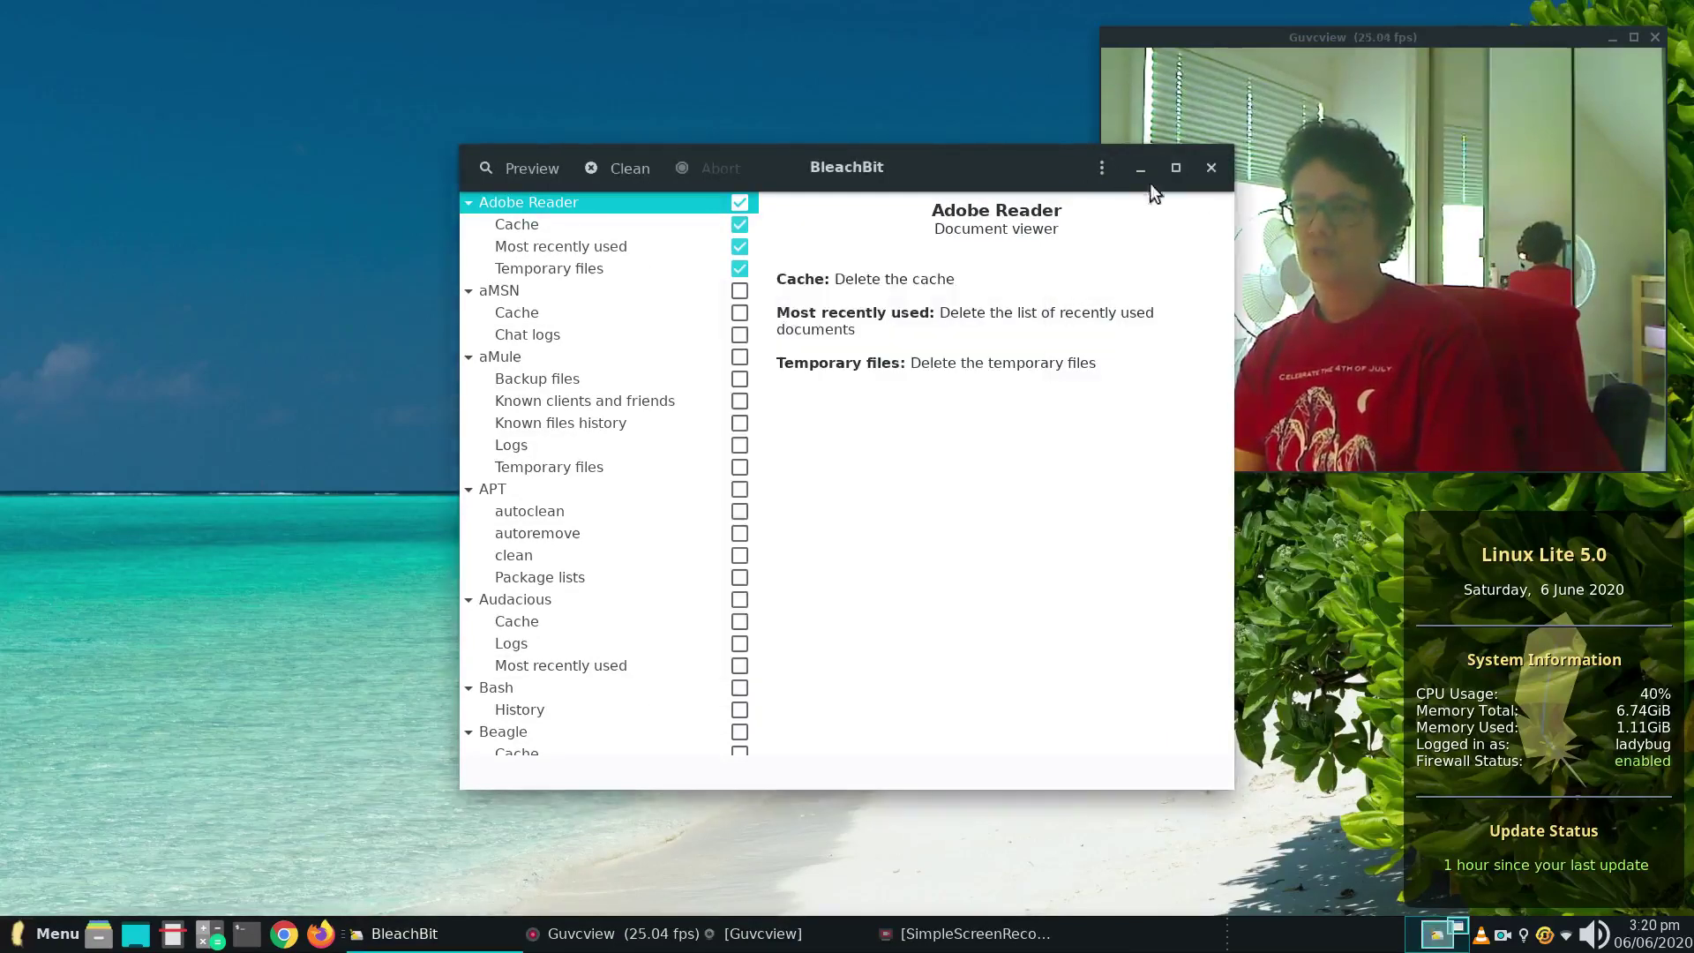
click(1211, 169)
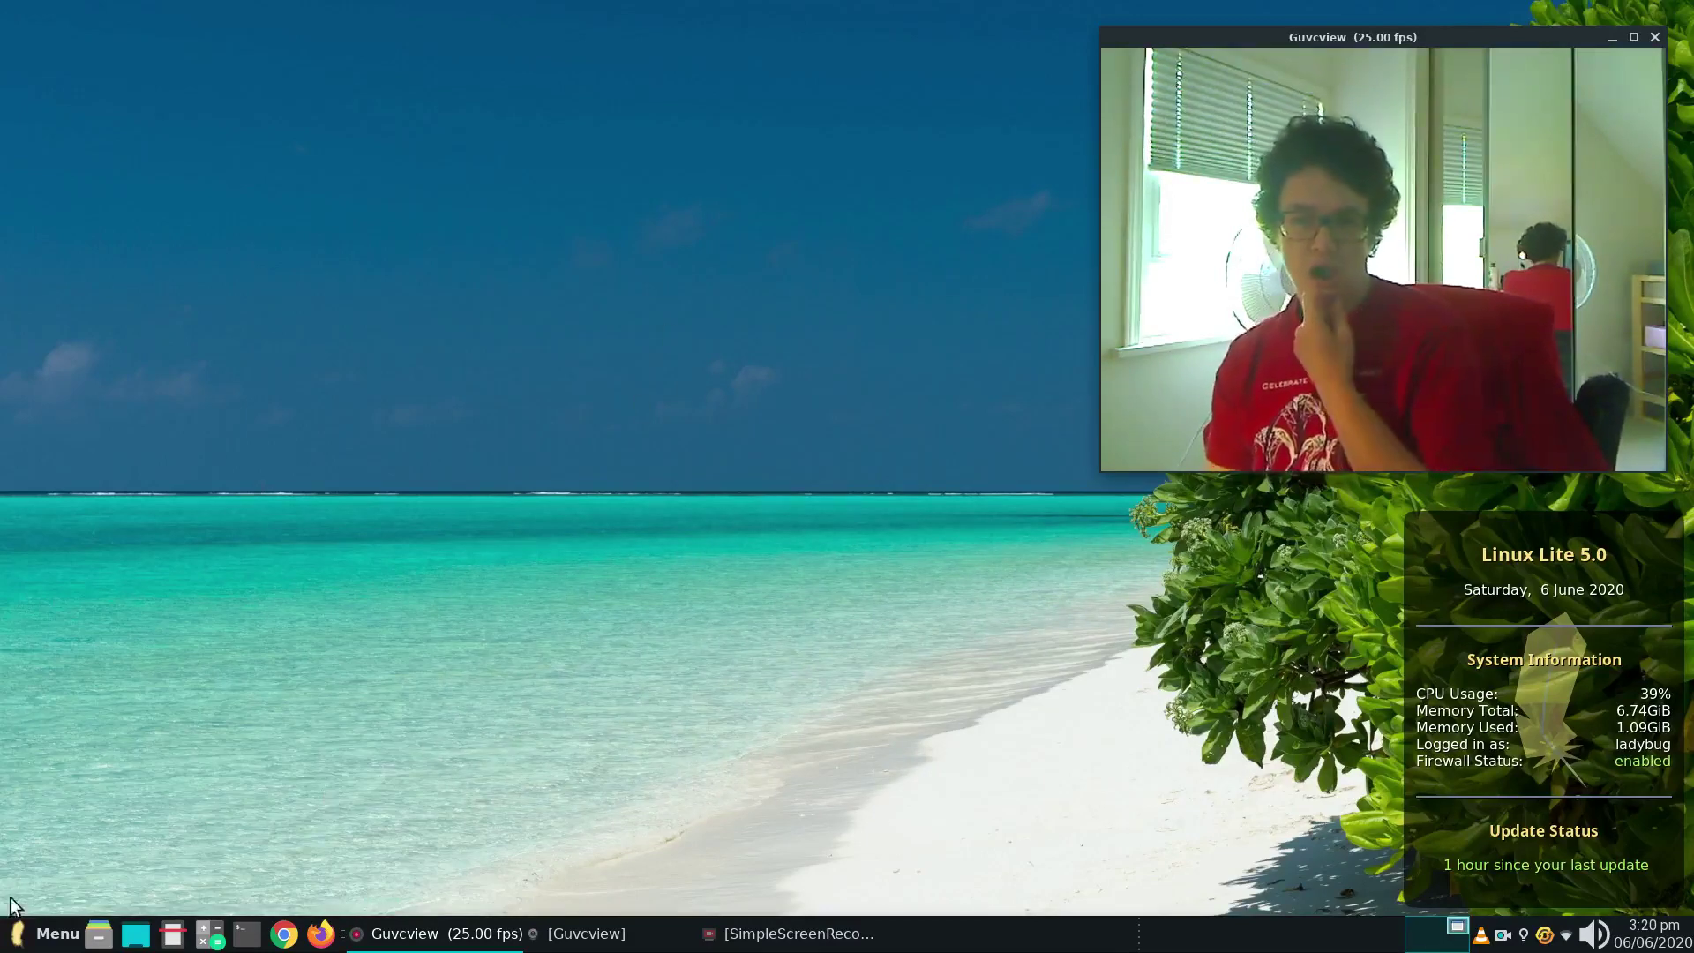
click(55, 942)
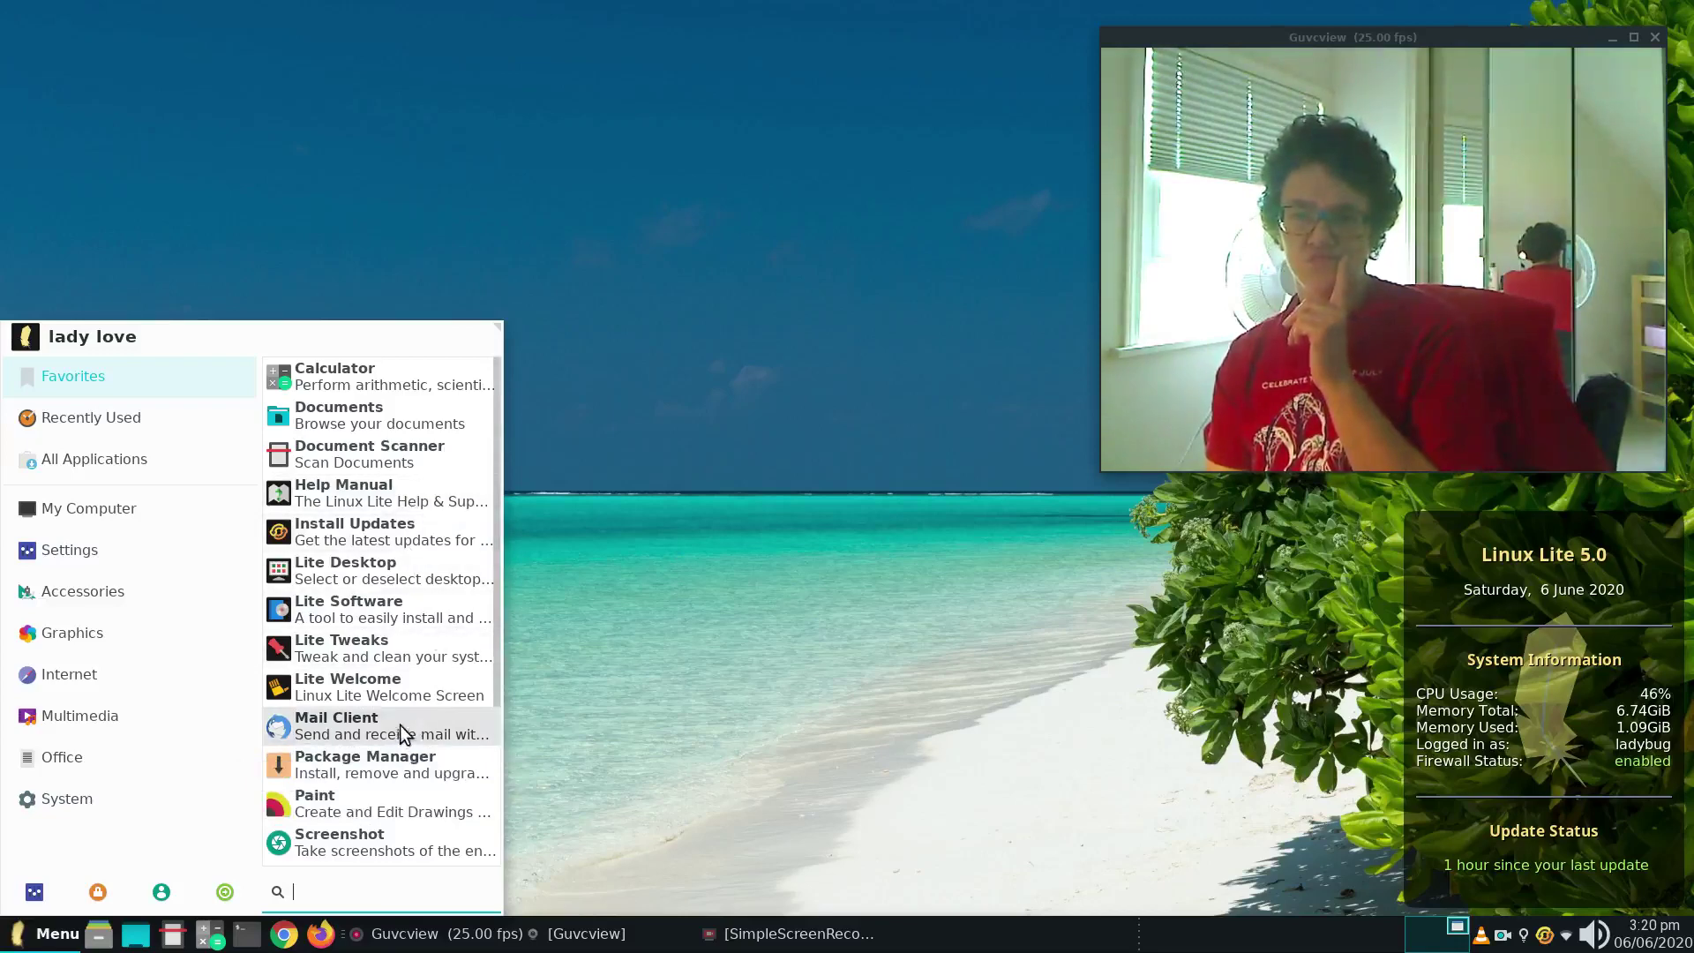
click(65, 655)
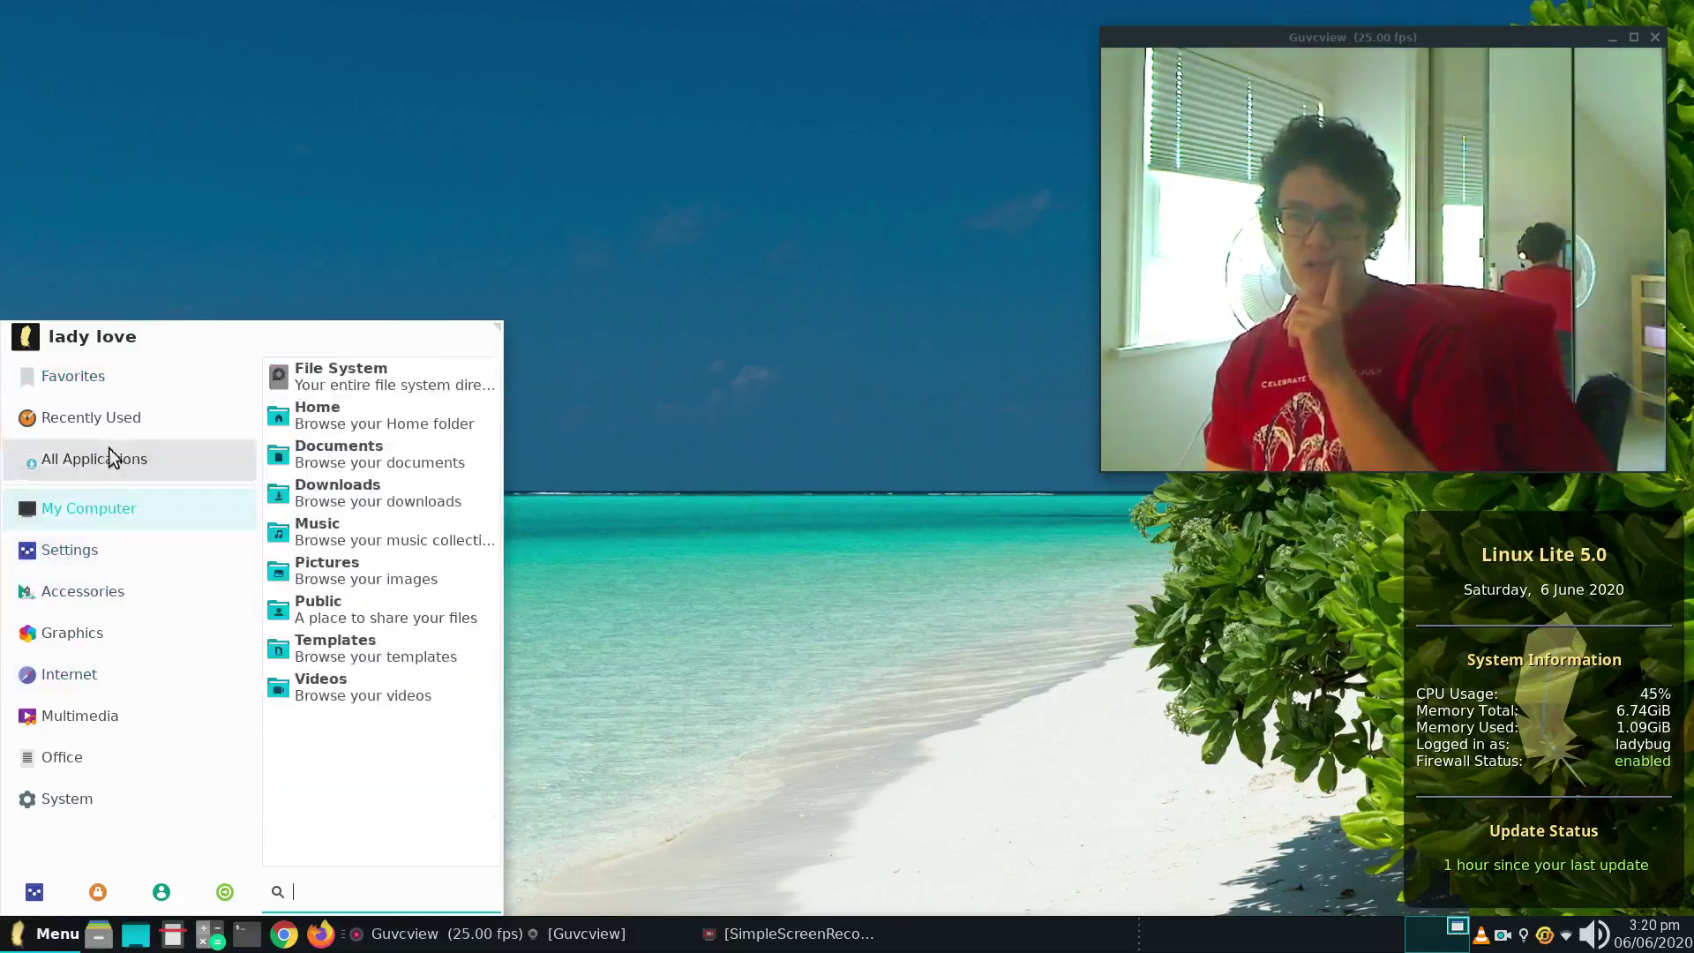
click(267, 161)
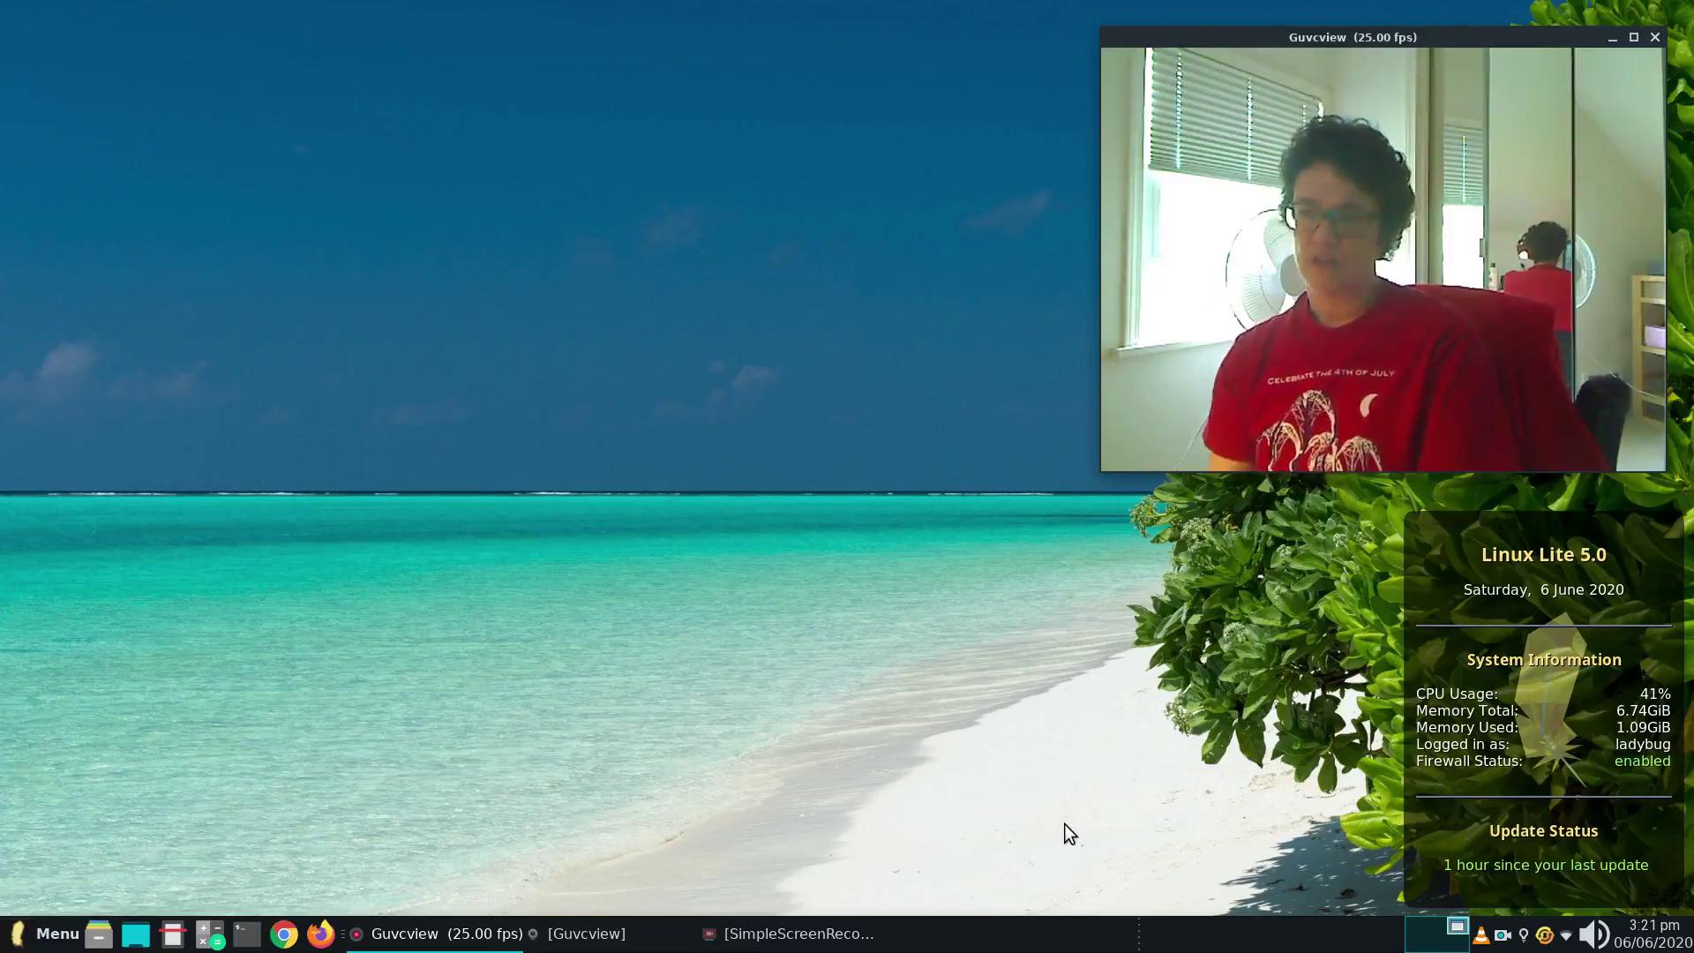
Restore the SimpleScreenRecorder window from the taskbar.
click(753, 941)
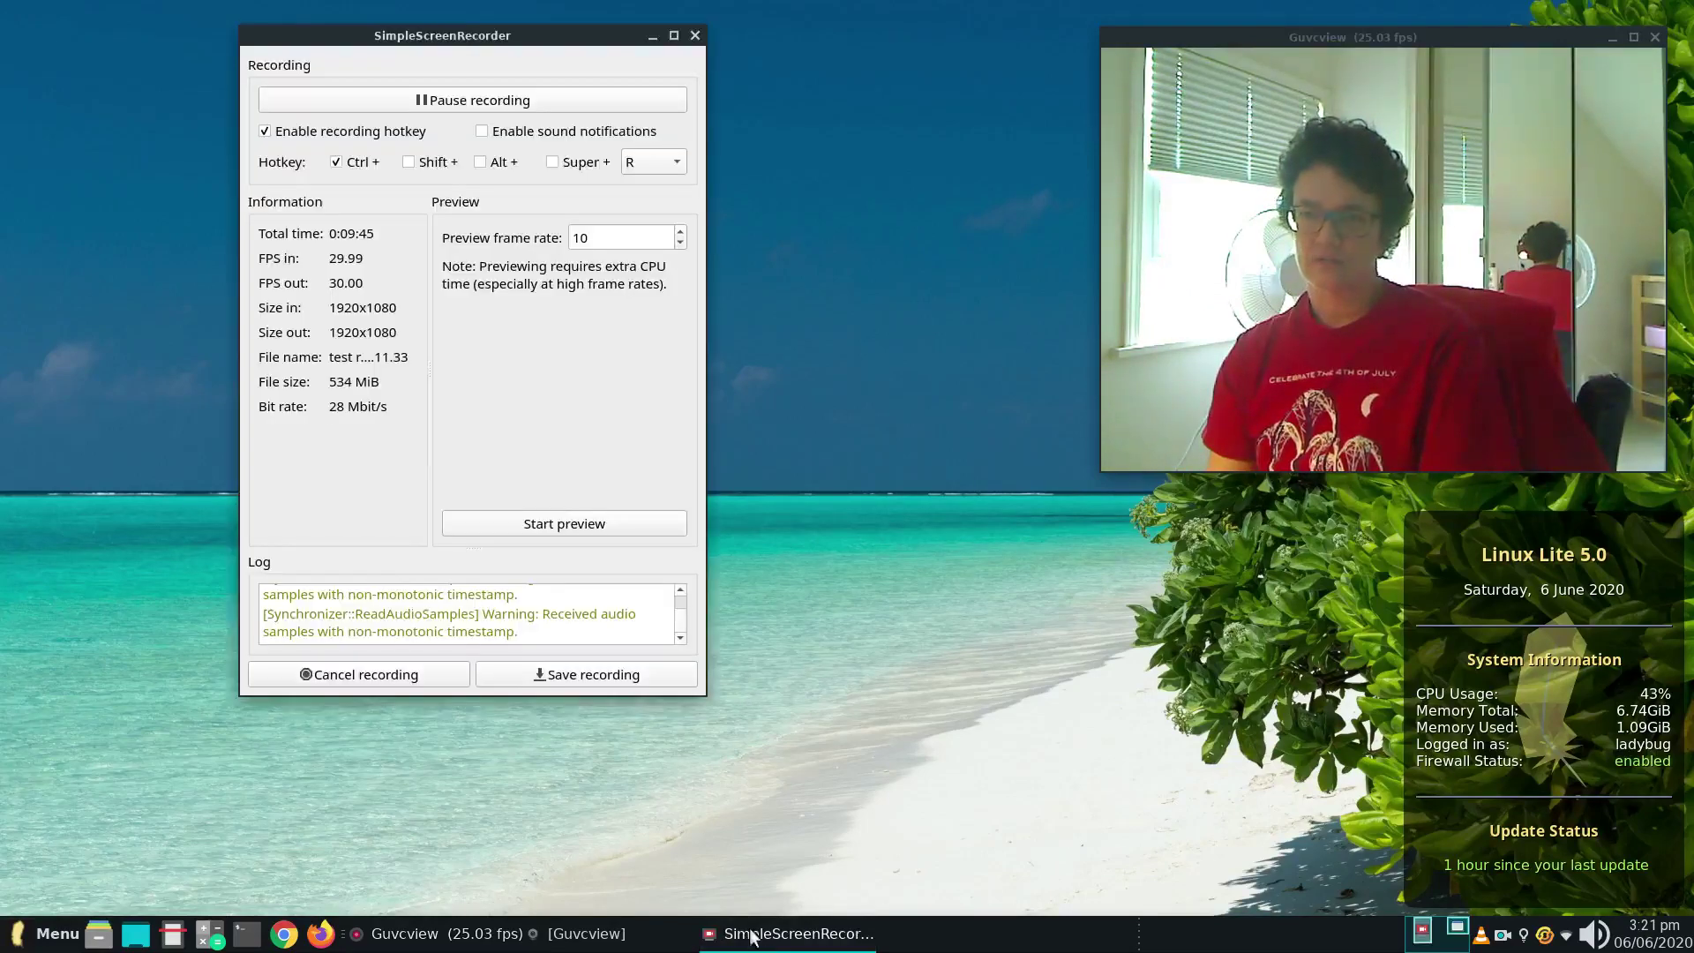